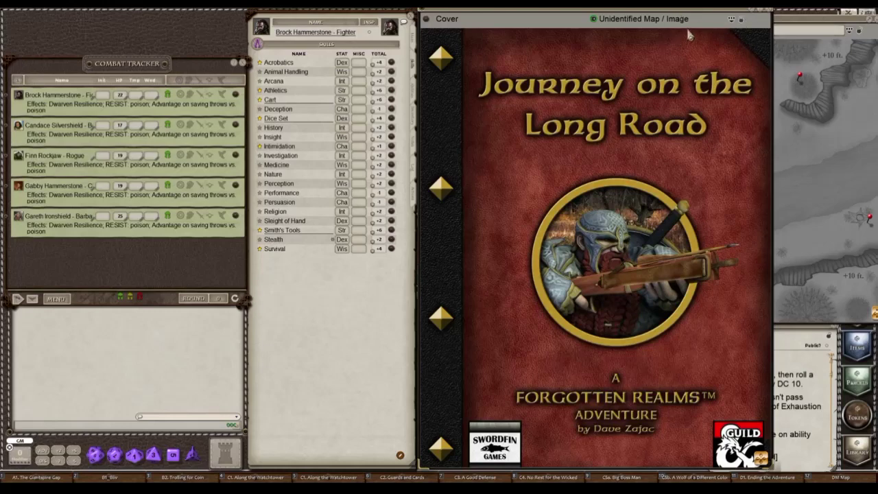
Close the adventure's Cover image, and move and resize the Giantspire Gap map window to fit between the character sheet and the sidebar
left_click_drag(689, 33, 688, 48)
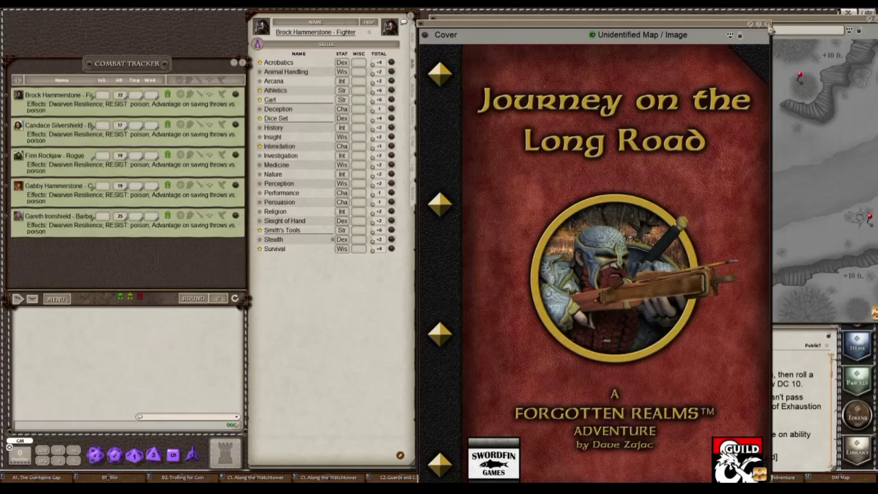
left_click(769, 27)
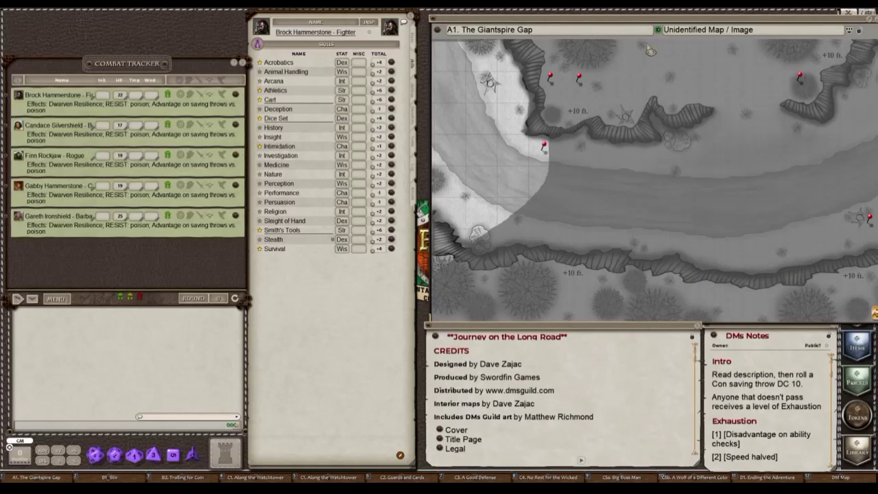
left_click_drag(624, 25, 608, 26)
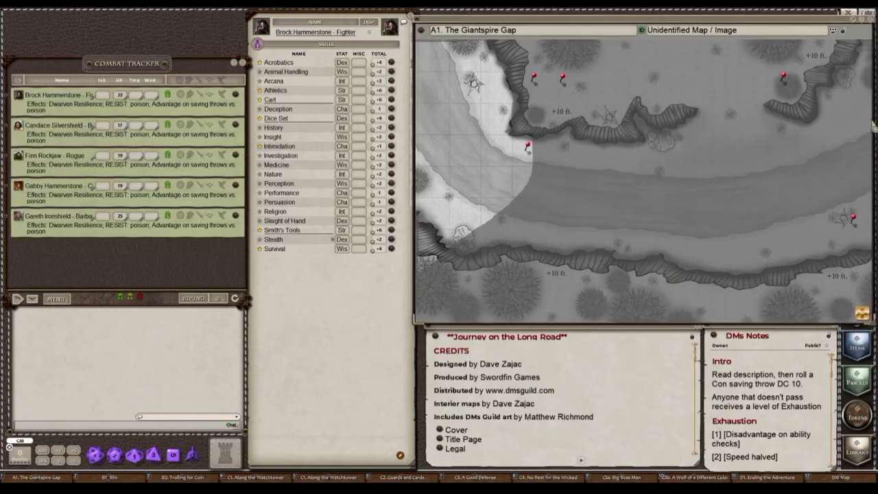
left_click_drag(873, 114, 834, 114)
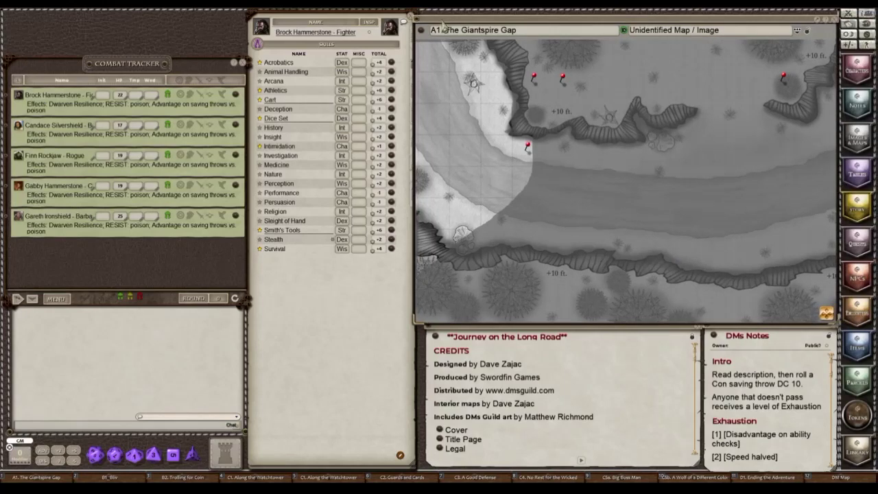
left_click_drag(495, 322, 496, 318)
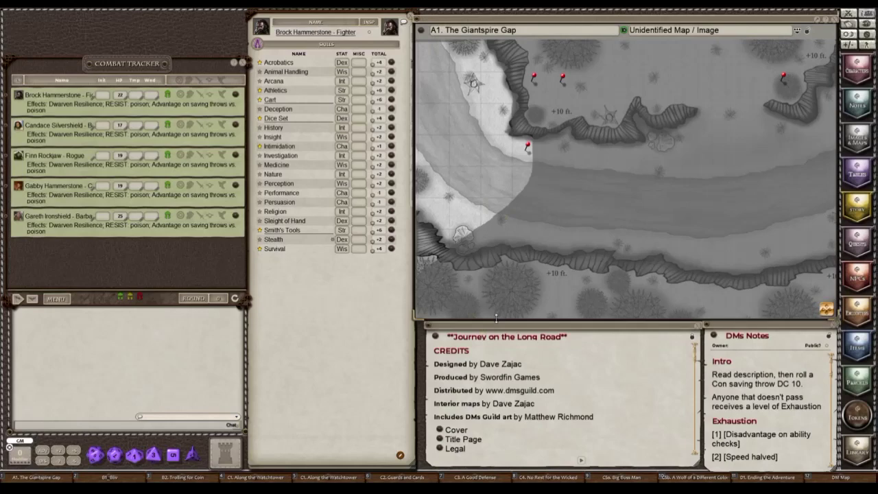
left_click_drag(427, 25, 435, 21)
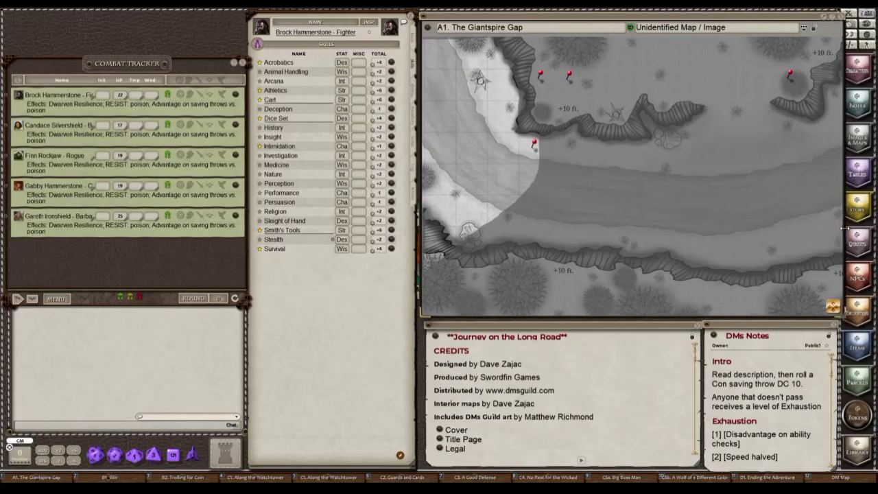
left_click_drag(844, 230, 806, 198)
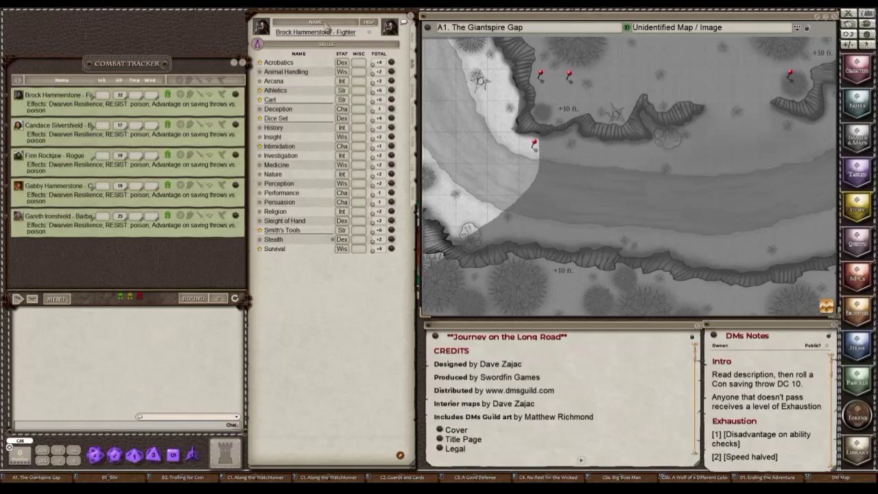
View the bard's, rogue's, cleric's and barbarian's sheets from the combat tracker, ending on the main page of the fighter's sheet
left_click(235, 125)
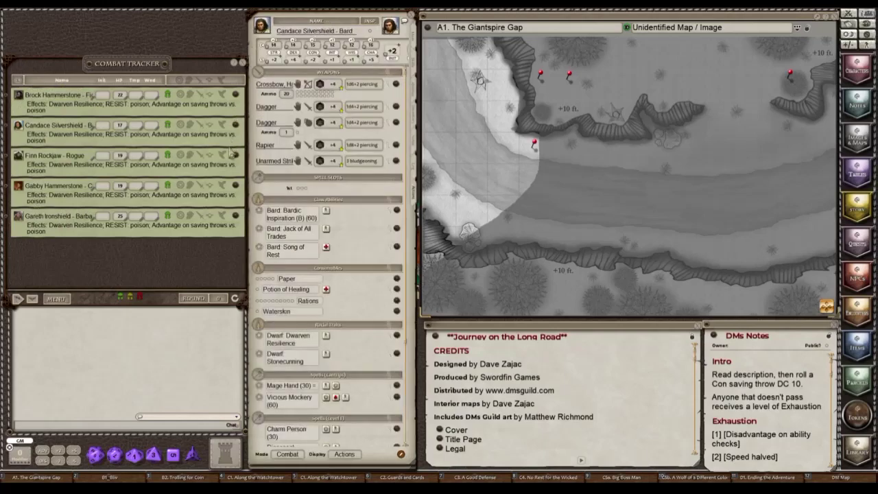
left_click(235, 156)
left_click(235, 185)
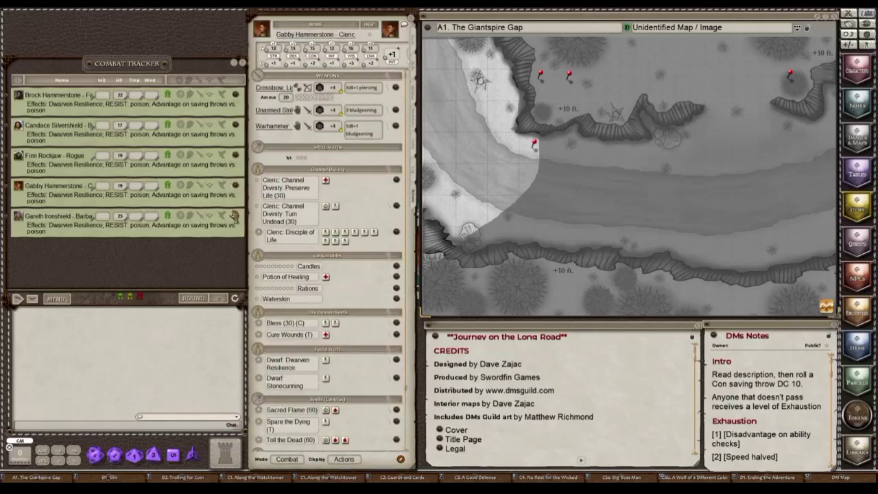
left_click(234, 216)
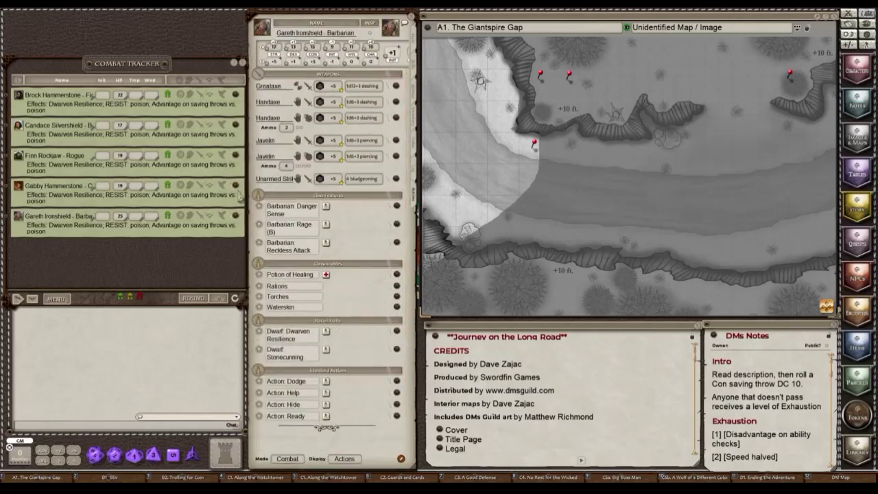
left_click(236, 95)
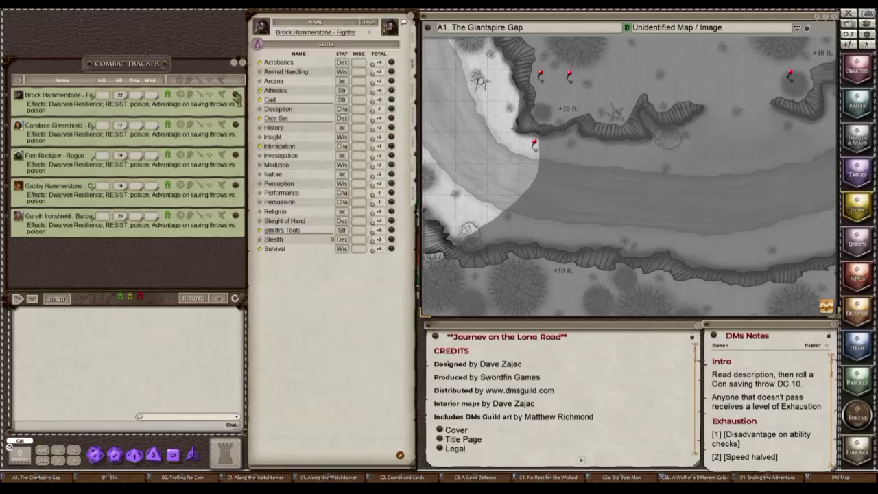
left_click(414, 41)
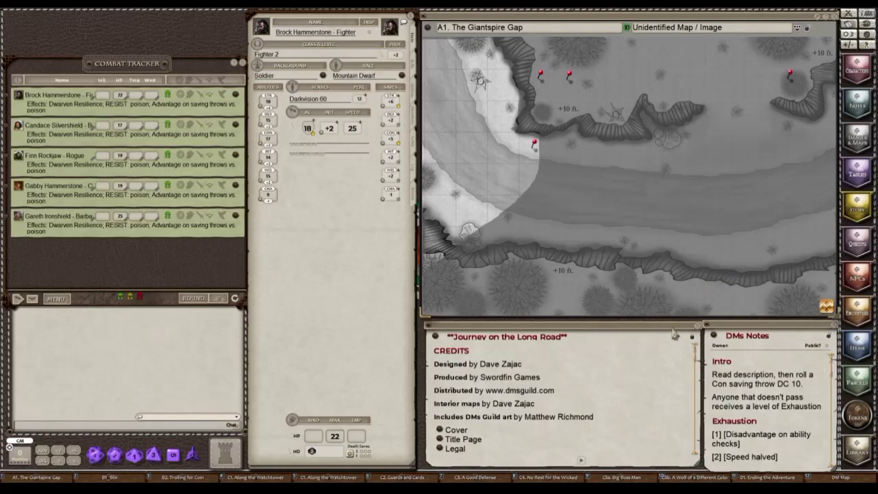
Read through the Journey on the Long Road introduction, covering the background, Narfell, the encounter list and the adventure hook
scroll(624, 372, "down", 5)
scroll(624, 372, "down", 2)
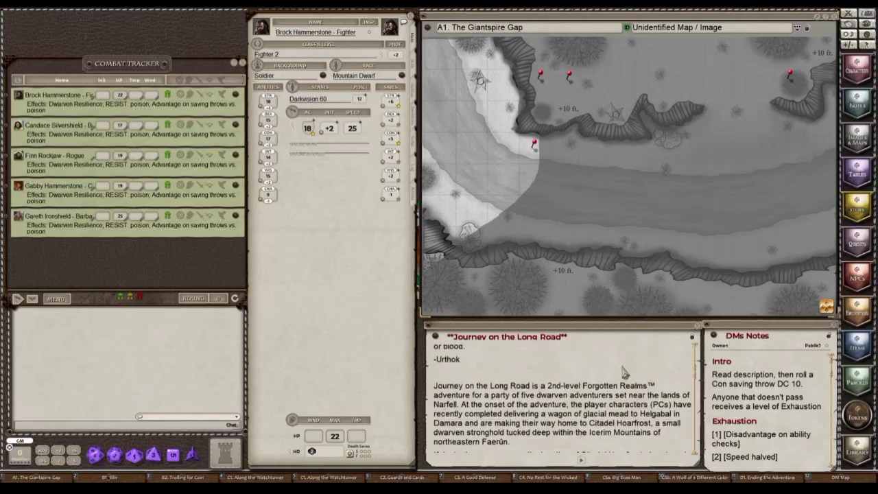
scroll(625, 372, "down", 1)
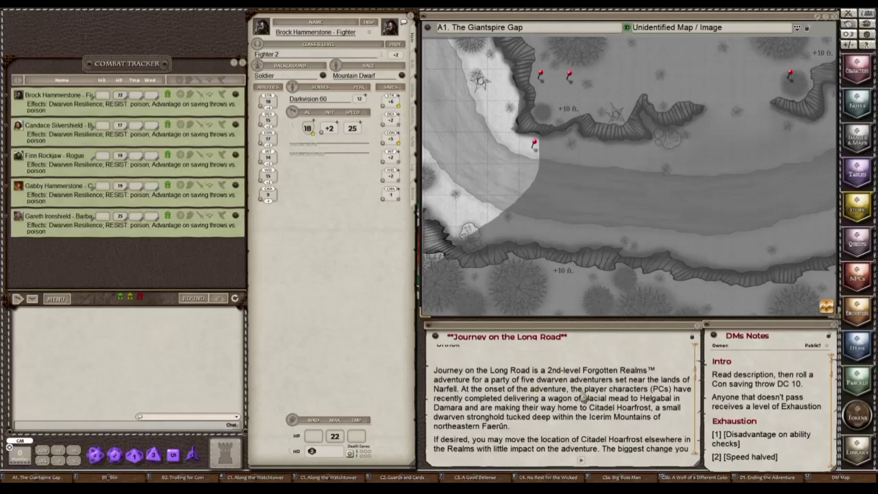
scroll(584, 397, "down", 2)
scroll(584, 396, "down", 3)
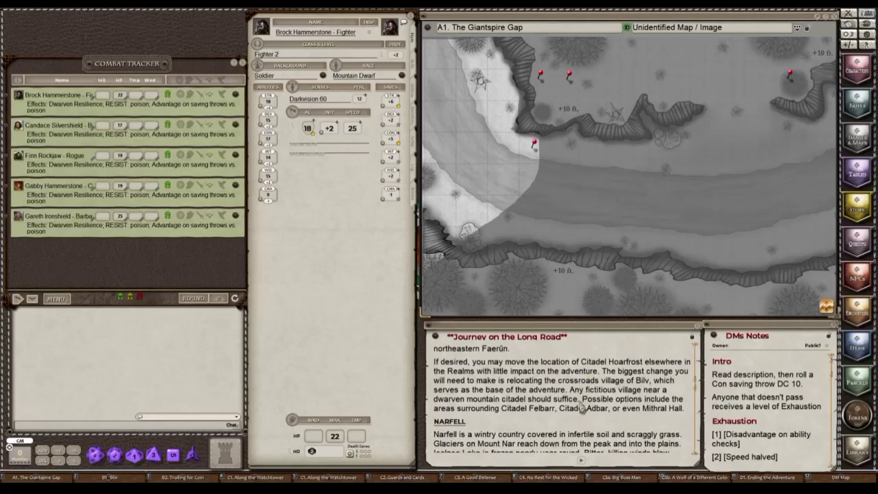
scroll(583, 406, "down", 2)
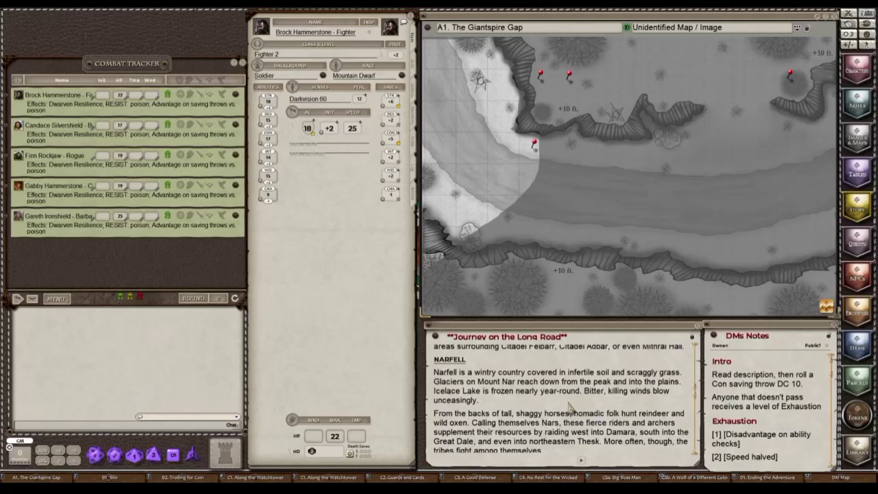
scroll(568, 407, "down", 5)
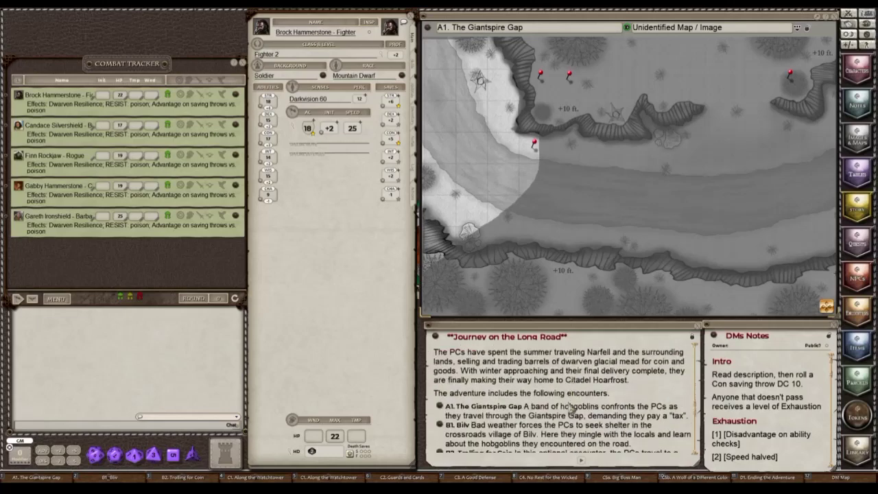
scroll(568, 407, "down", 6)
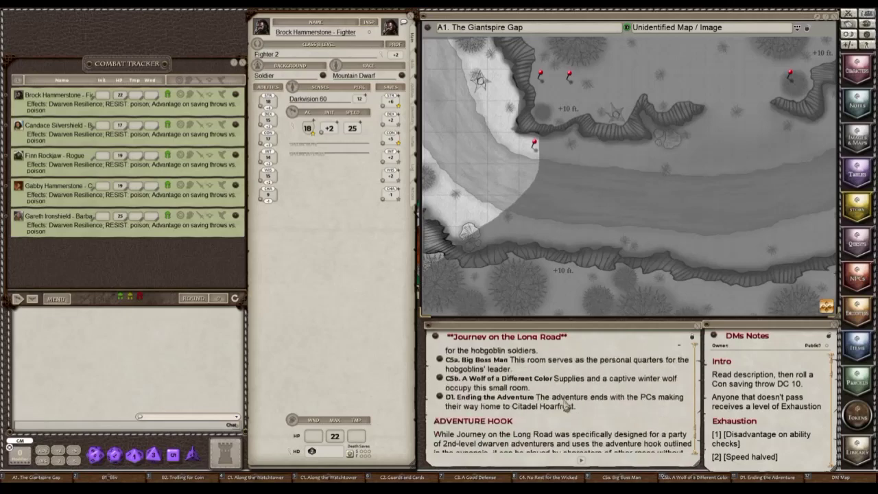
scroll(567, 407, "down", 4)
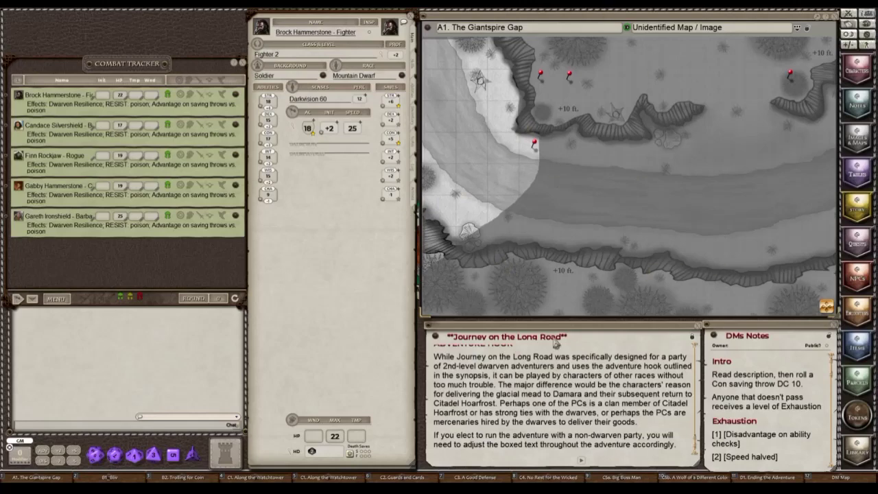
scroll(556, 371, "down", 1)
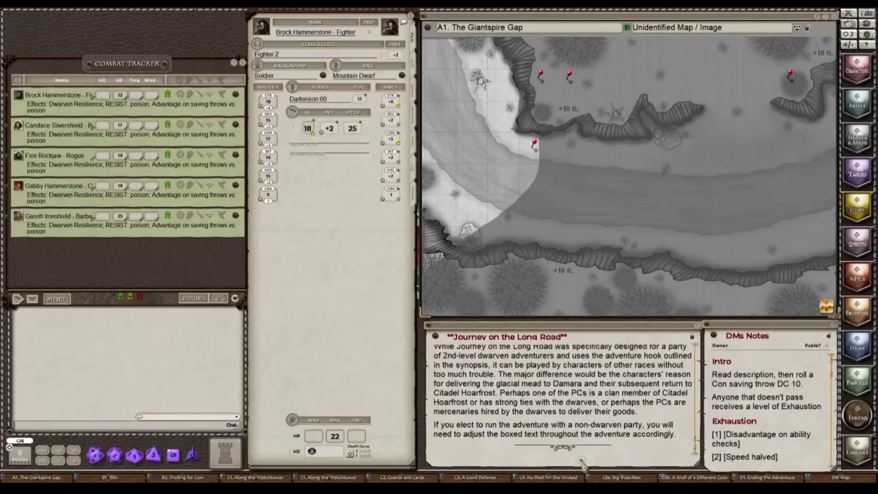
Advance the story to A1. The Giantspire Gap and read its opening boxed text
left_click(581, 461)
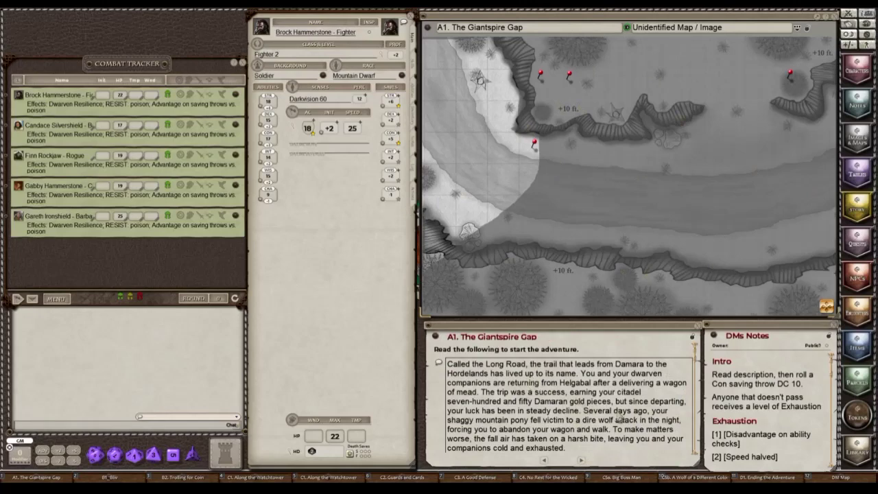
scroll(619, 417, "down", 2)
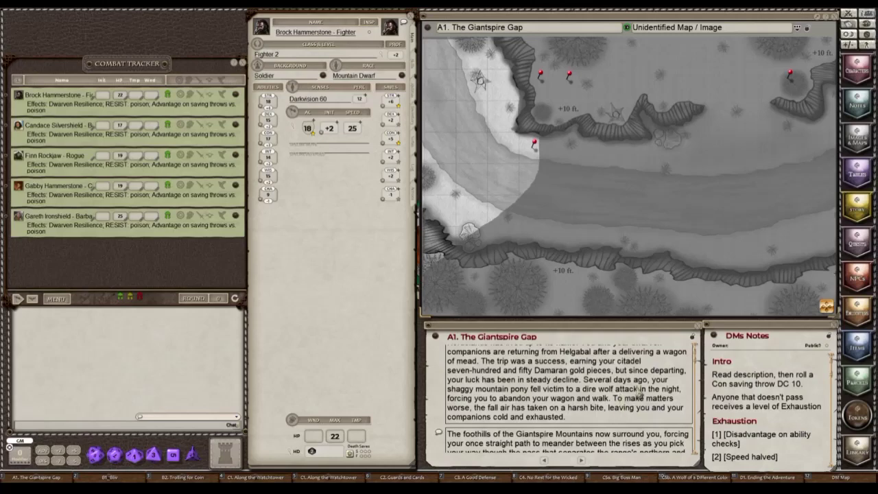
scroll(638, 391, "down", 3)
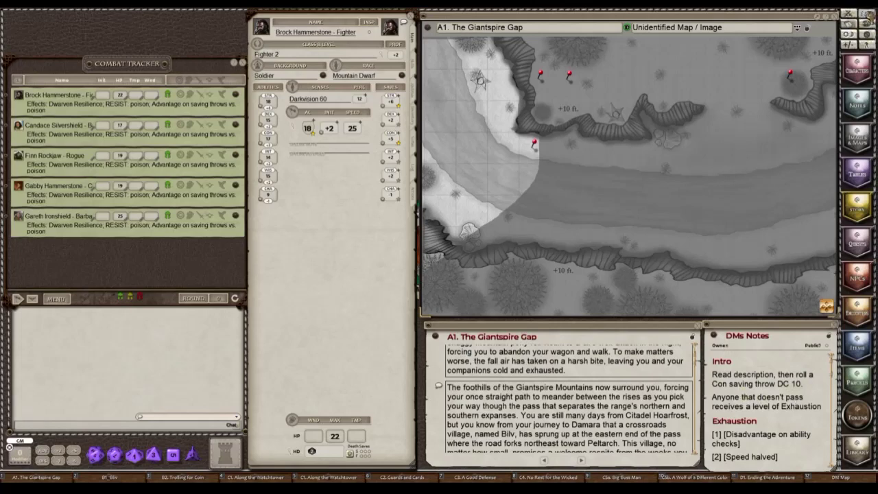
Roll a Constitution ability check against DC 10 for the whole party from the party sheet, closing the sheet when done
left_click(866, 14)
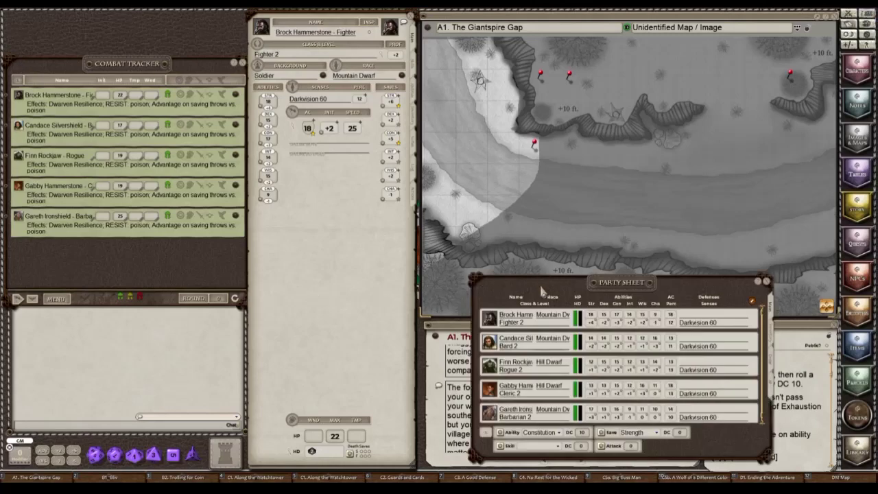
left_click_drag(542, 292, 442, 190)
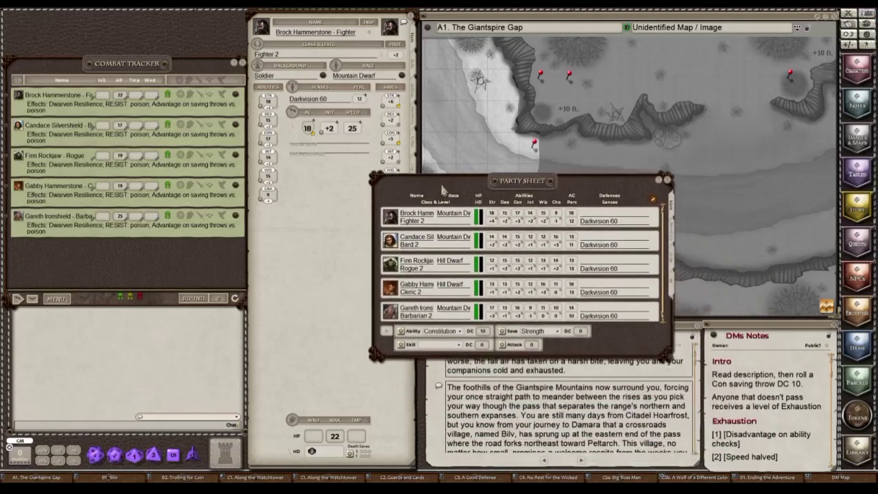
left_click(401, 331)
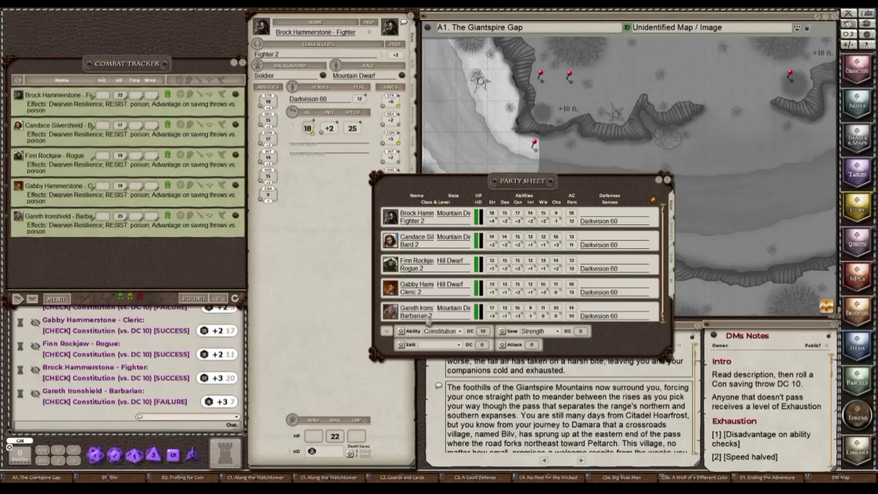
left_click(668, 180)
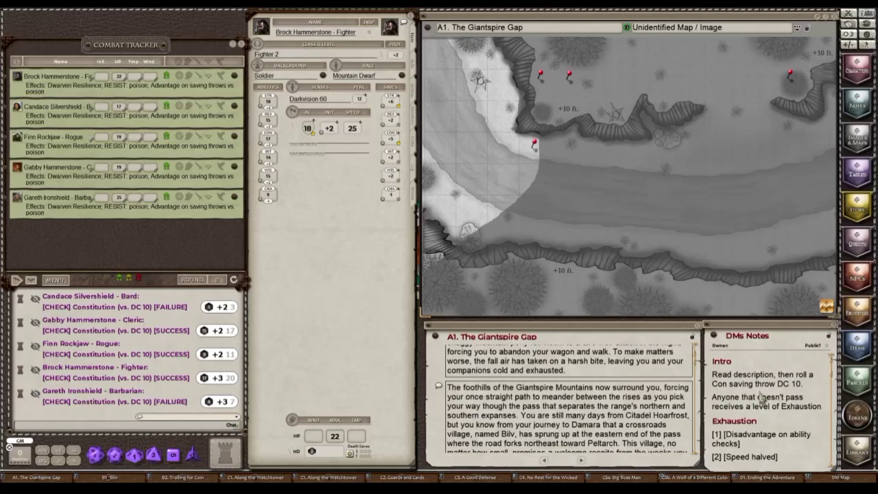
Review the exhaustion levels in the DMs Notes and take a brief look at the Library
scroll(761, 399, "down", 3)
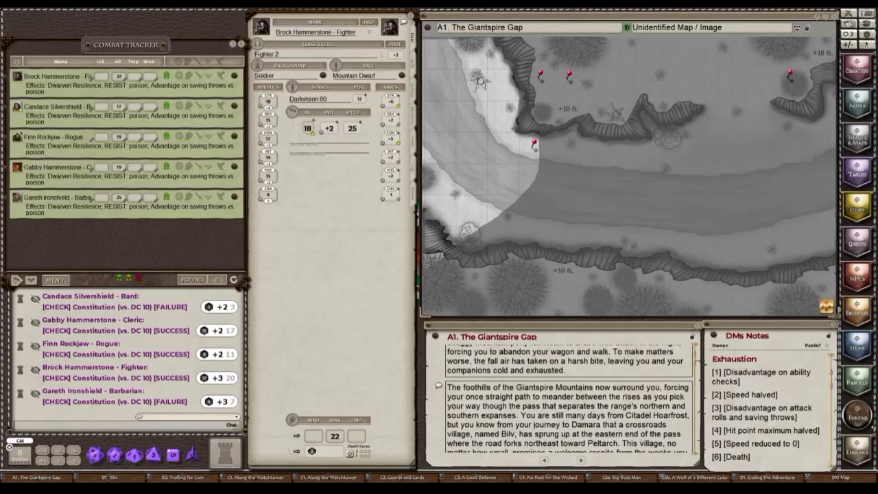
left_click(857, 451)
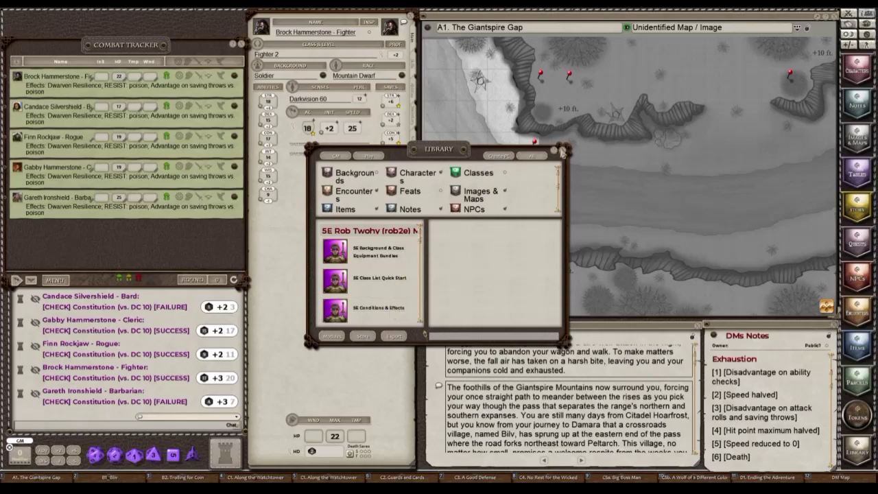
left_click(562, 152)
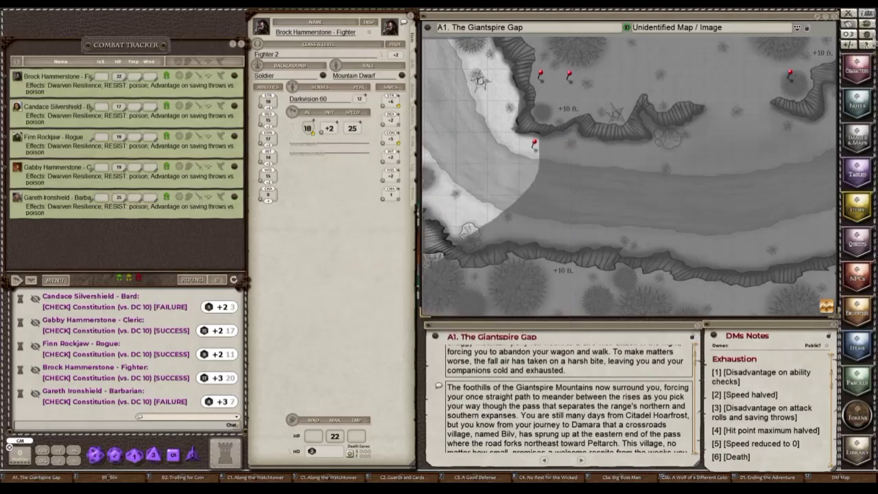
Apply the custom effect "EXHAUSTION: 1; Disadvantage on ability checks" to the bard and the fighter in the combat tracker
left_click(867, 45)
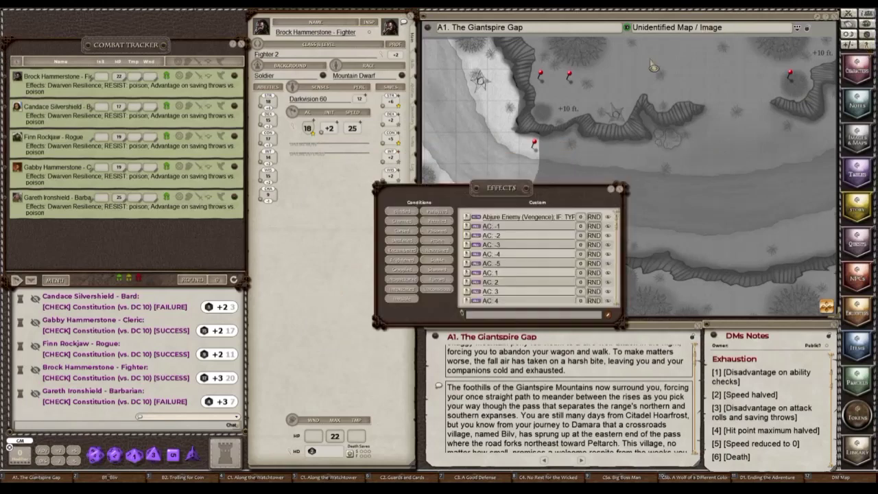
scroll(522, 266, "down", 2)
scroll(521, 265, "down", 15)
scroll(521, 266, "down", 15)
scroll(522, 266, "down", 3)
scroll(522, 266, "down", 3)
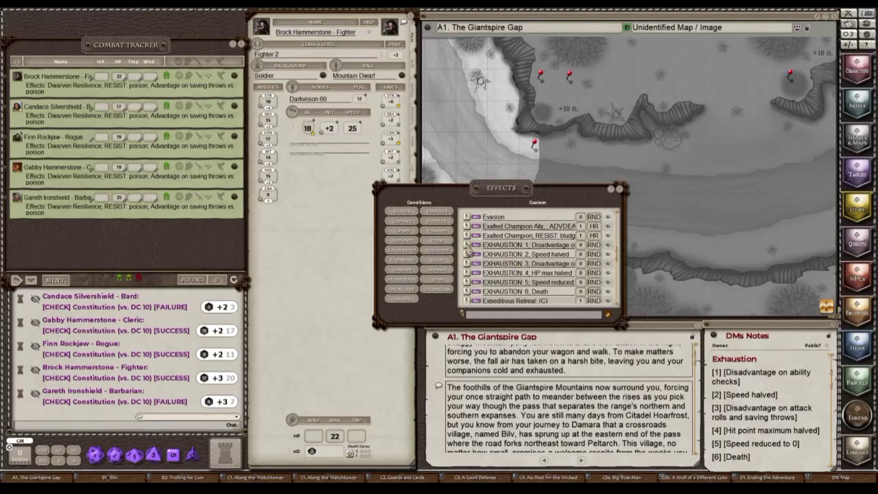
left_click_drag(467, 250, 56, 116)
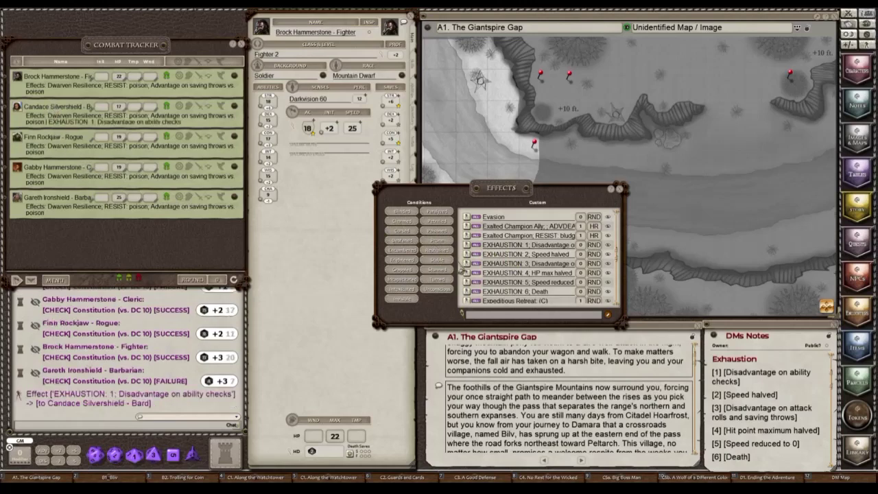
left_click_drag(467, 244, 68, 86)
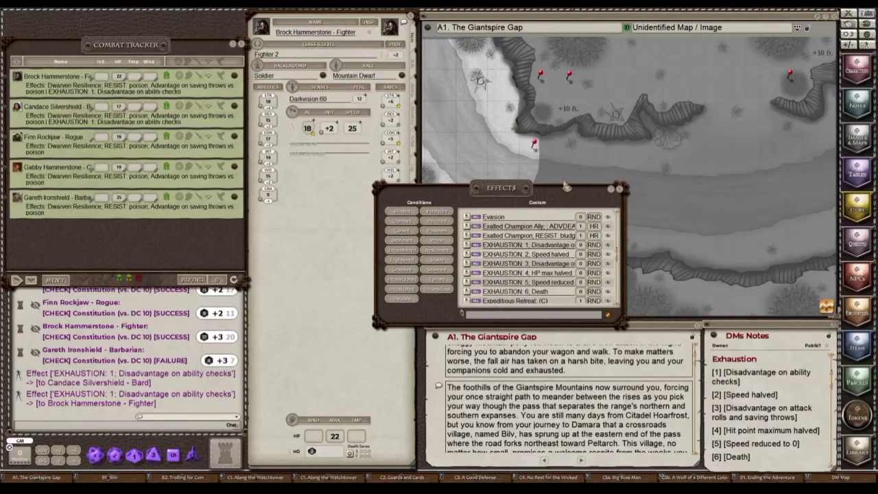
left_click(620, 190)
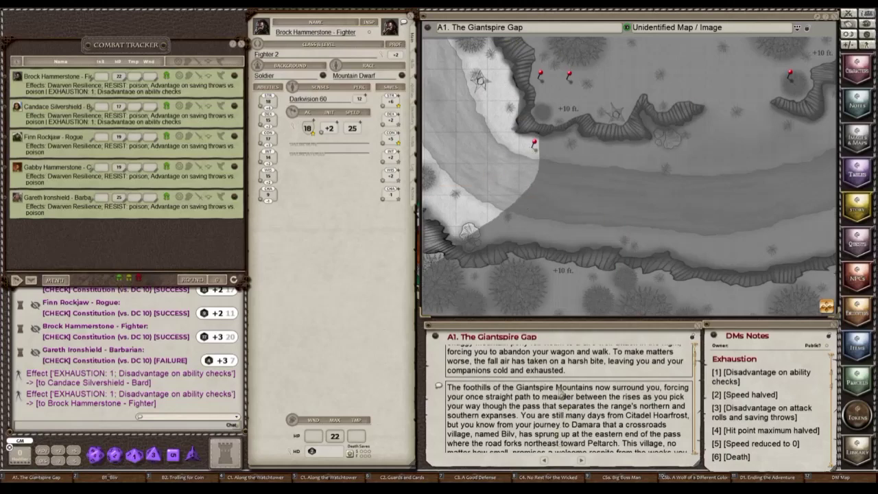
Read the A1. The Giantspire Gap boxed text on the foothills and the following paragraph about the Constitution saving throw
scroll(560, 395, "down", 2)
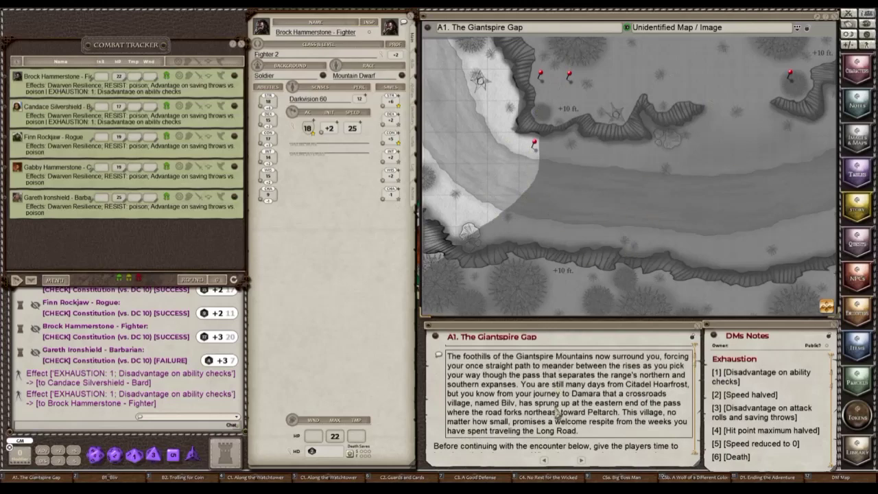
scroll(557, 413, "down", 1)
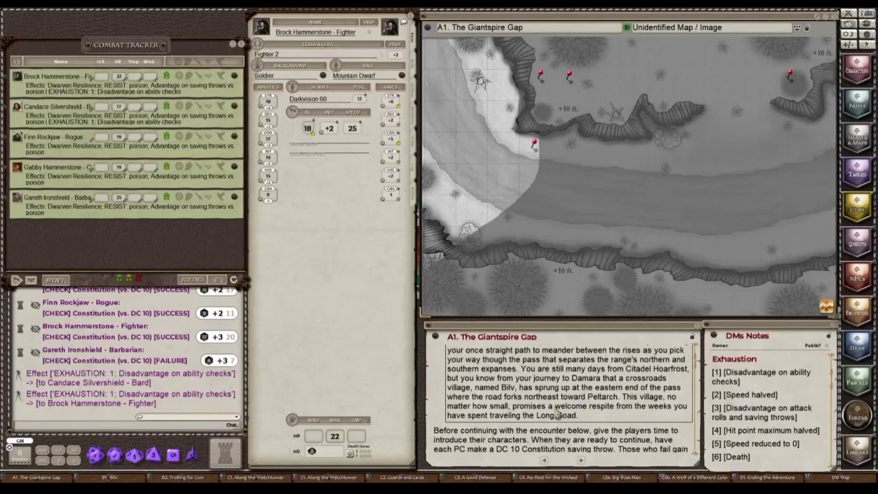
scroll(558, 413, "down", 1)
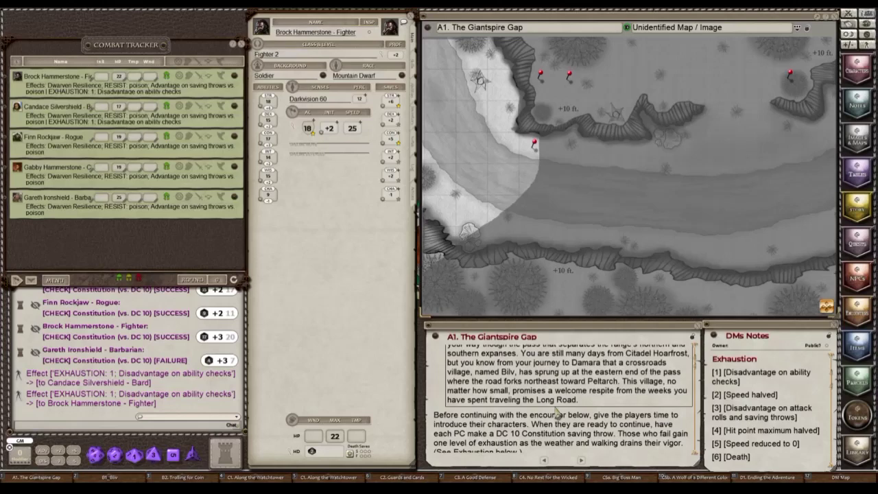
scroll(558, 414, "down", 3)
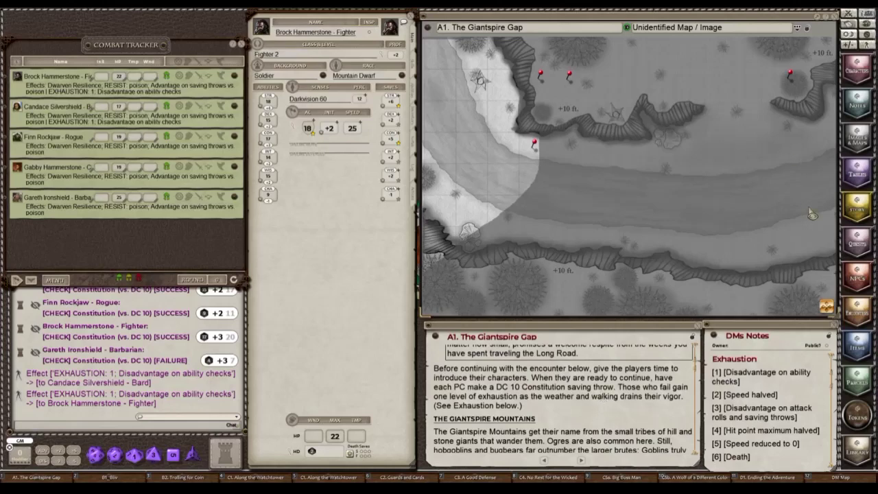
Bring up the adventure's Story and Images & Maps lists and look through the available groups in Tables
left_click(854, 204)
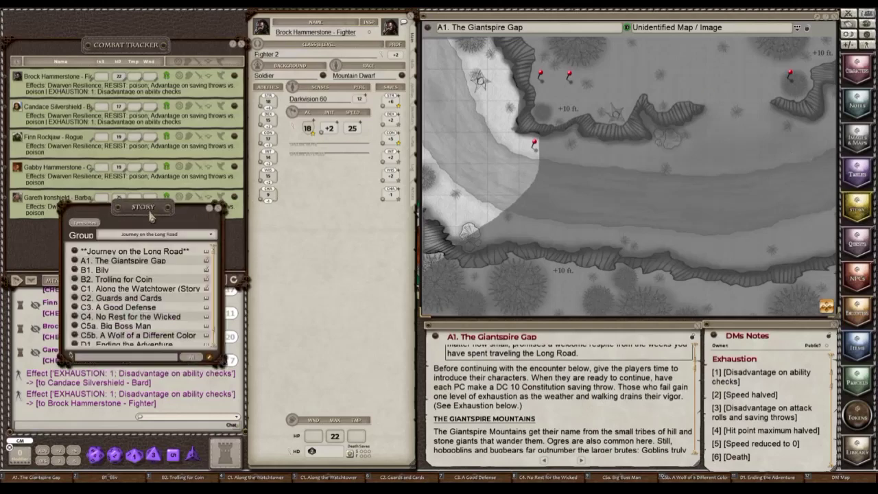
left_click(861, 134)
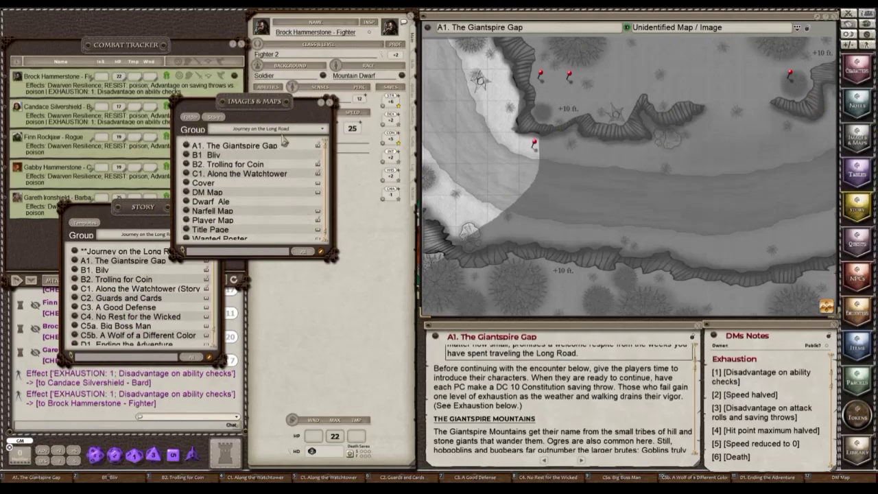
left_click(856, 173)
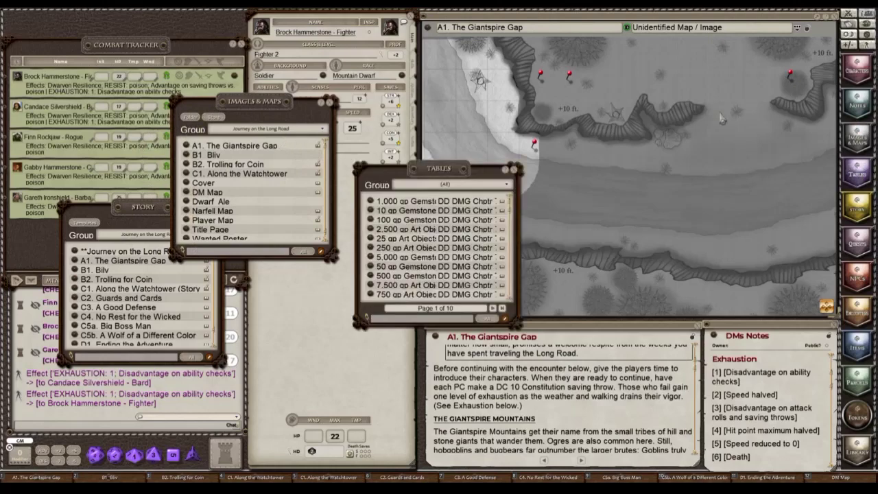
left_click(443, 185)
scroll(442, 213, "down", 10)
scroll(443, 213, "down", 5)
left_click(515, 170)
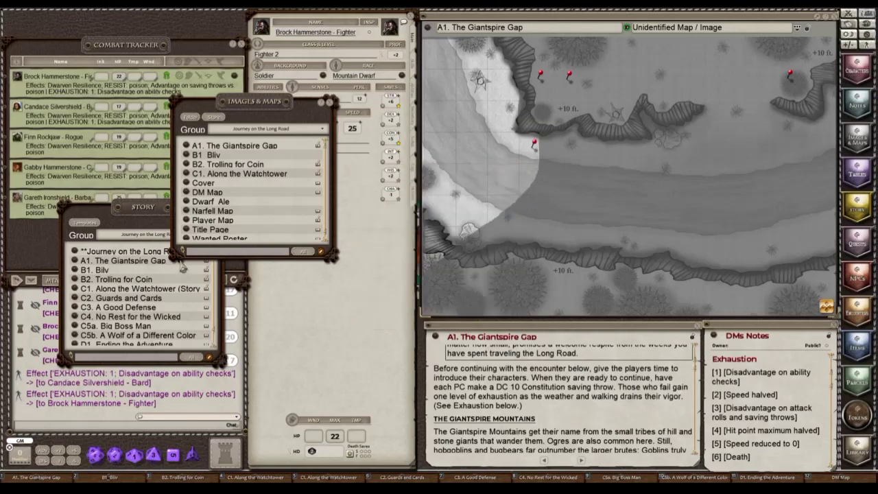
Filter the Quests list to the Journey on the Long Road group, closing the list when done
left_click(862, 247)
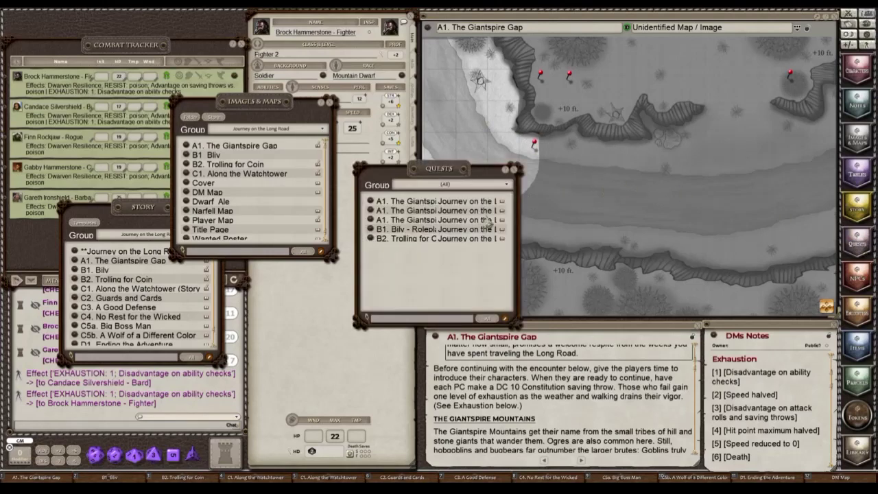
left_click(450, 185)
left_click(442, 206)
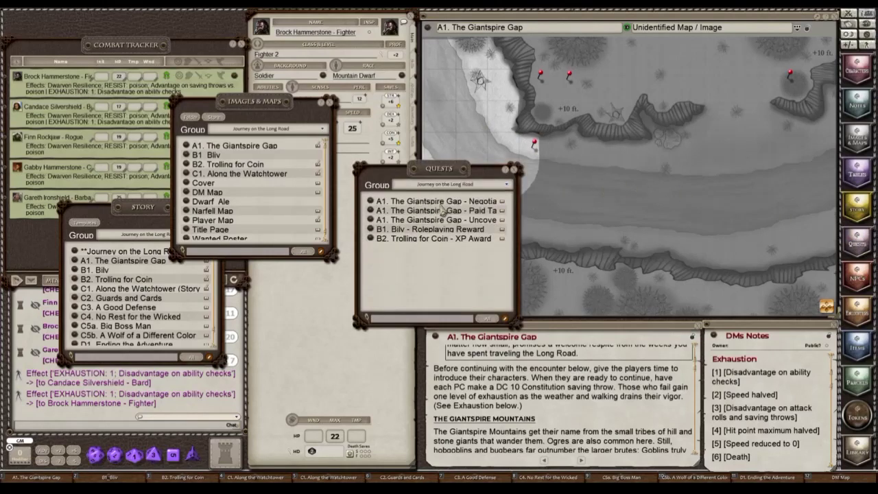
left_click(513, 170)
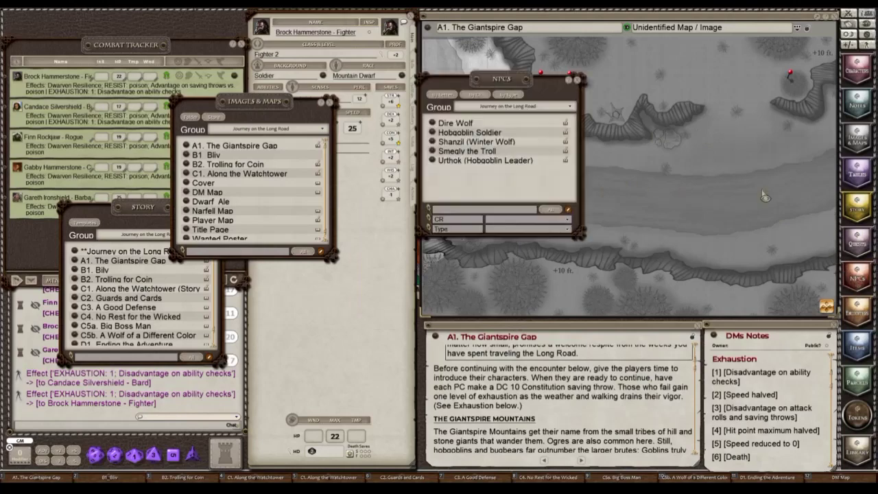
Look over the adventure's NPCs and Encounters lists, closing each one after viewing it
left_click(580, 84)
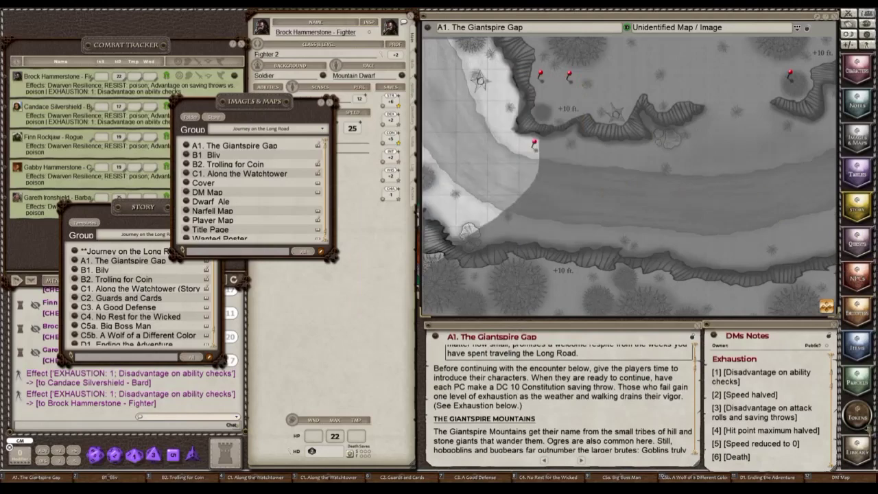
left_click(857, 310)
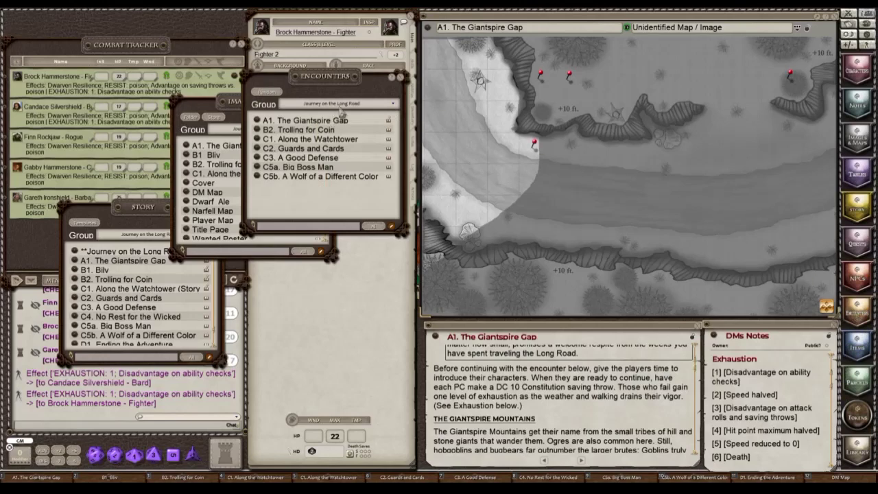
left_click(401, 78)
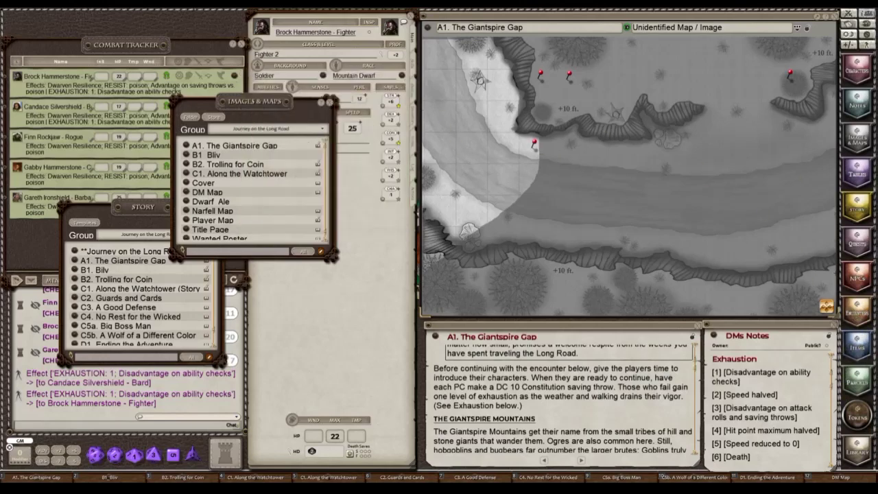
Filter the Items list to the Journey on the Long Road group and close the list after viewing it
left_click(863, 343)
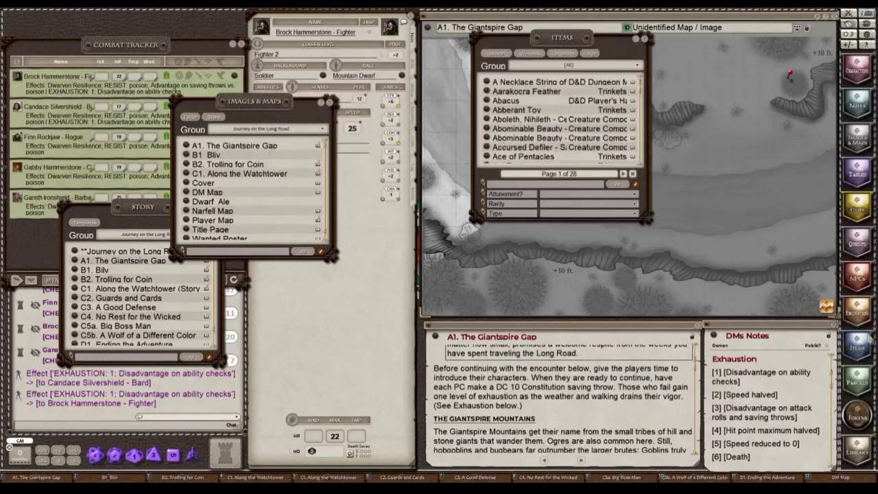
left_click(607, 68)
scroll(594, 93, "down", 8)
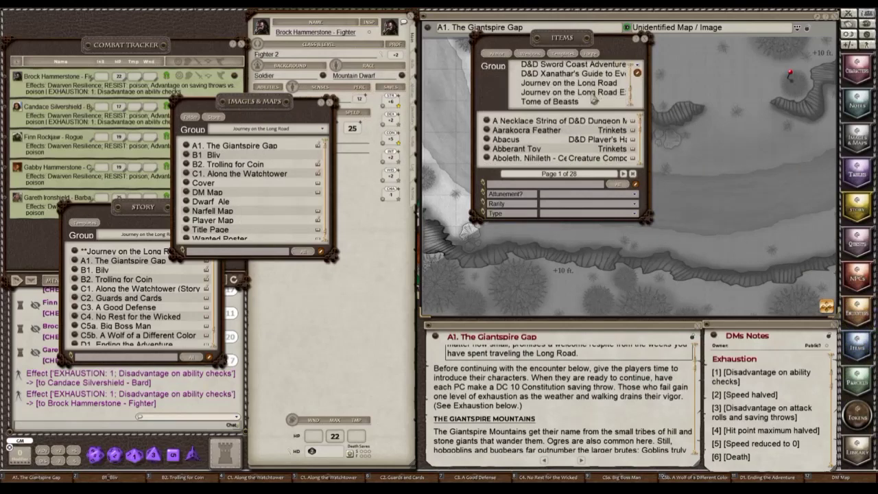
scroll(594, 99, "down", 1)
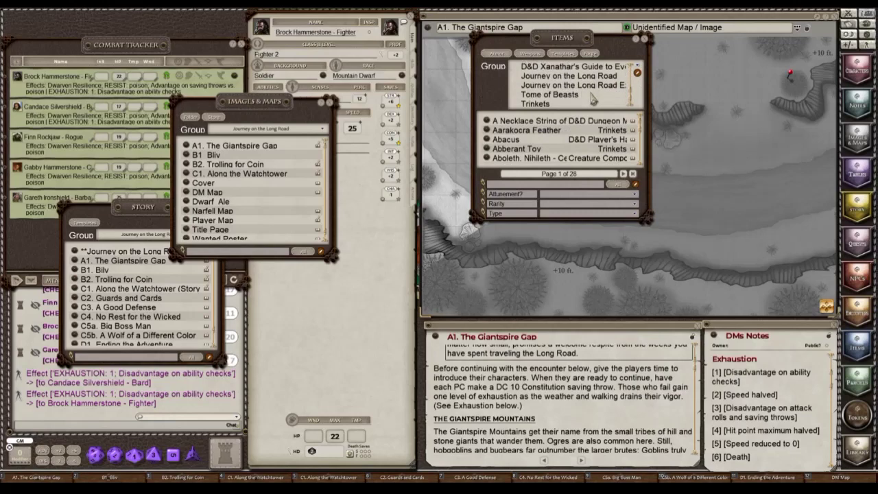
left_click(533, 77)
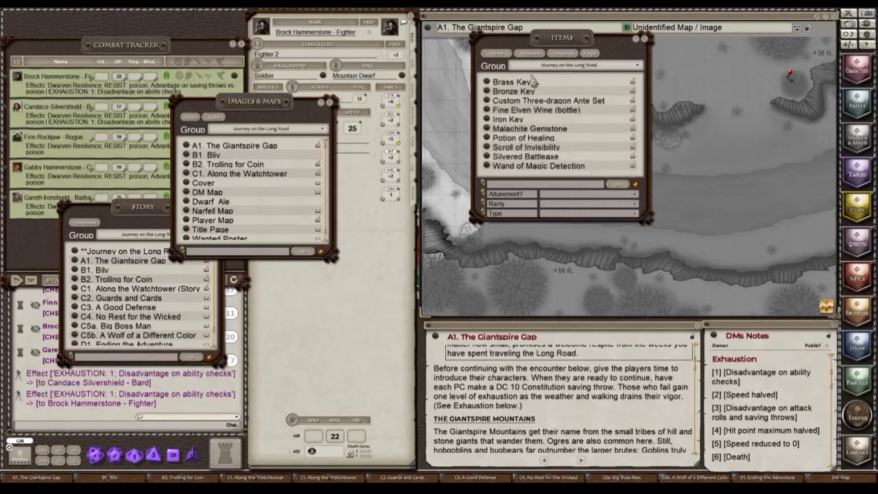
left_click(645, 40)
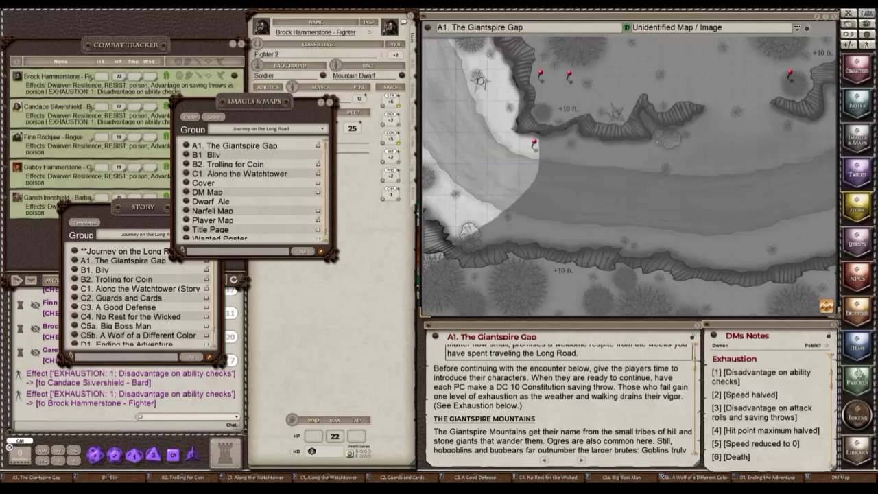
Filter the Parcels list to the Journey on the Long Road group and close the list after reviewing its groups
left_click(858, 374)
left_click(650, 79)
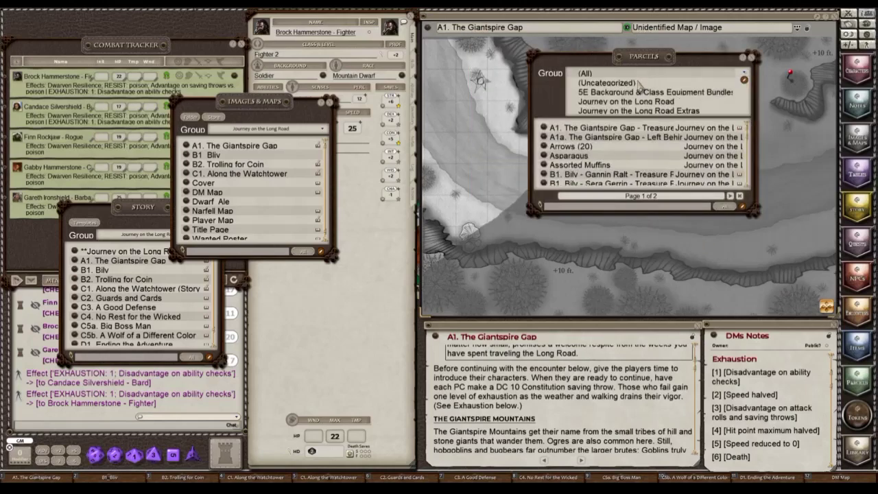
left_click(641, 101)
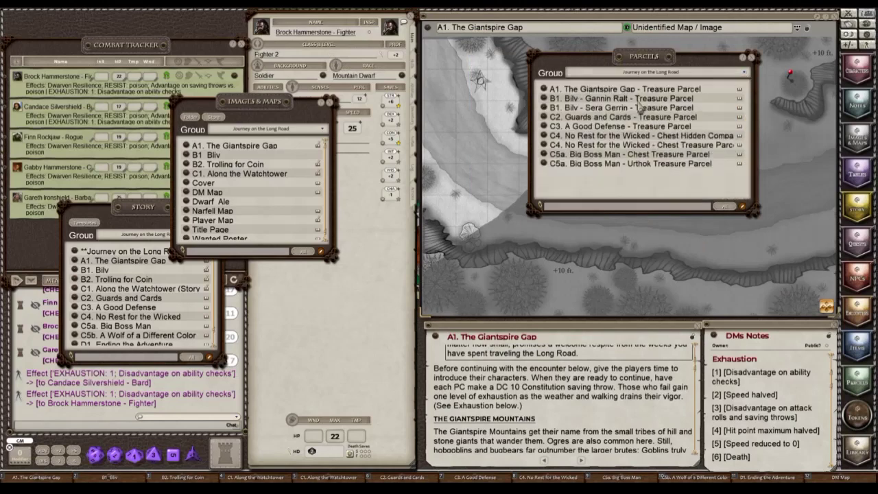
left_click(667, 74)
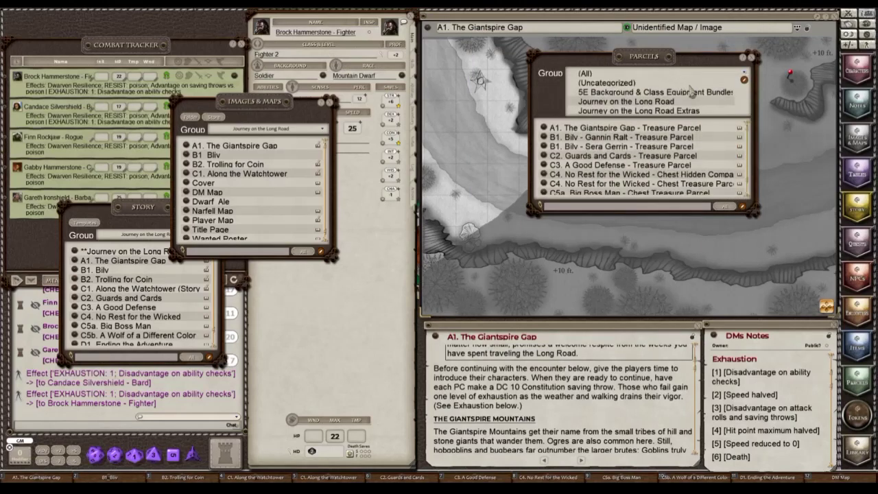
left_click(655, 105)
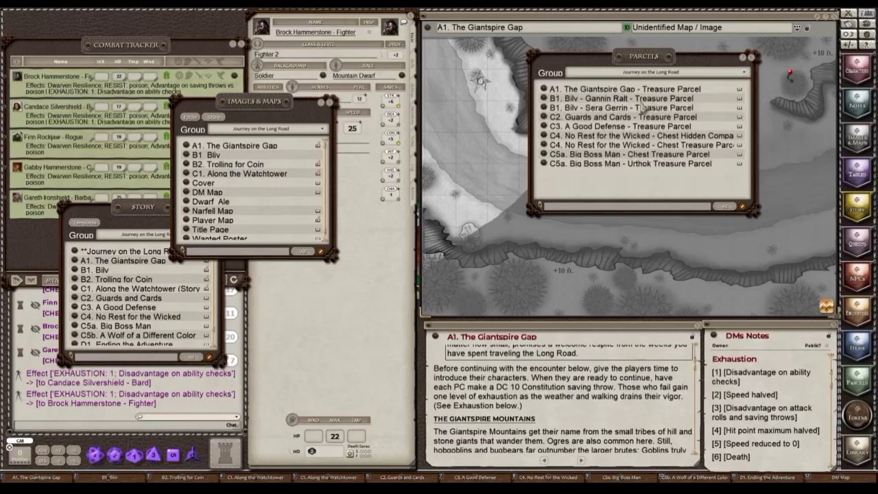
left_click(752, 58)
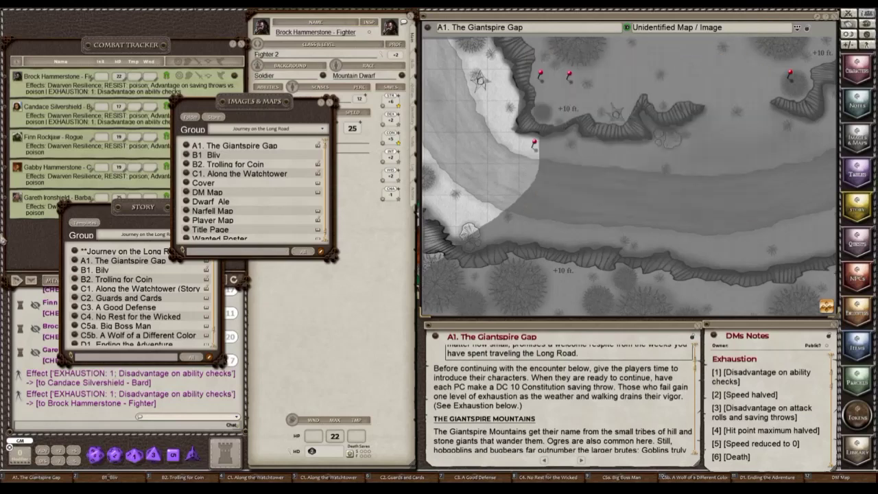
Close the Images & Maps and Story lists and continue reading A1 to The Giantspire Mountains section
left_click(330, 102)
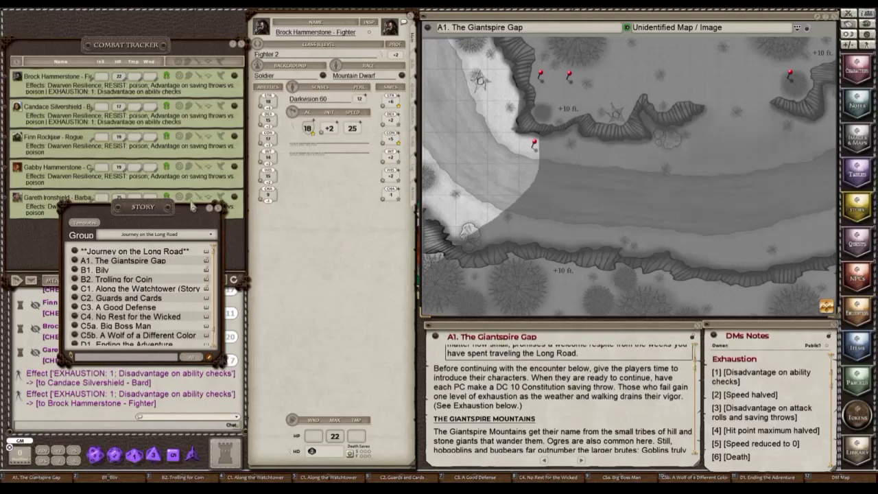
left_click(219, 209)
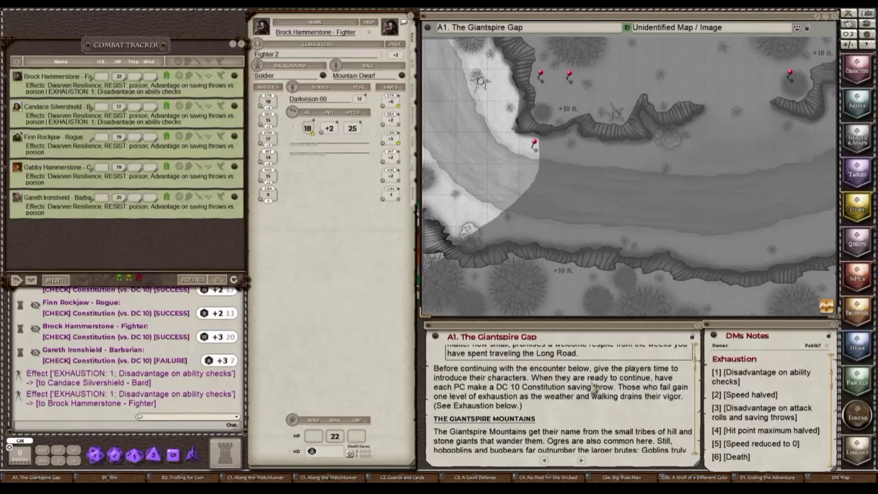
scroll(593, 389, "down", 2)
scroll(593, 389, "down", 1)
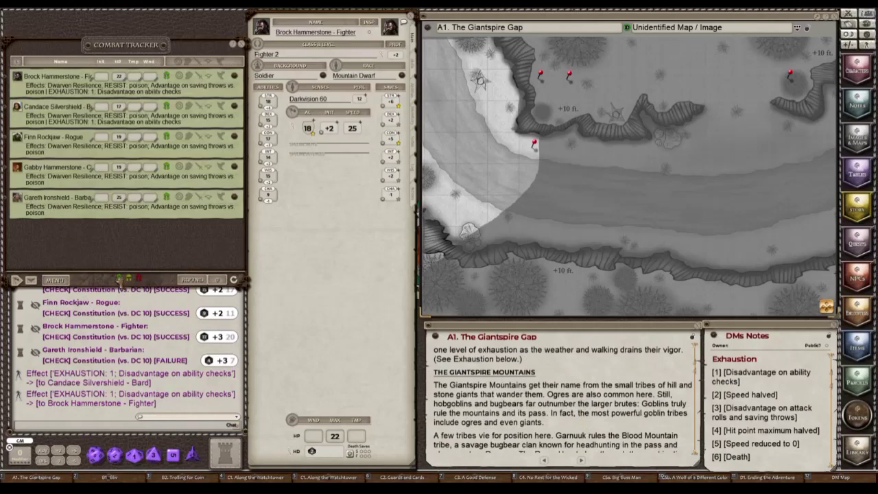
Place the party's five tokens on the map at the west end of the road, spread in formation with the fighter in front
left_click_drag(118, 278, 472, 164)
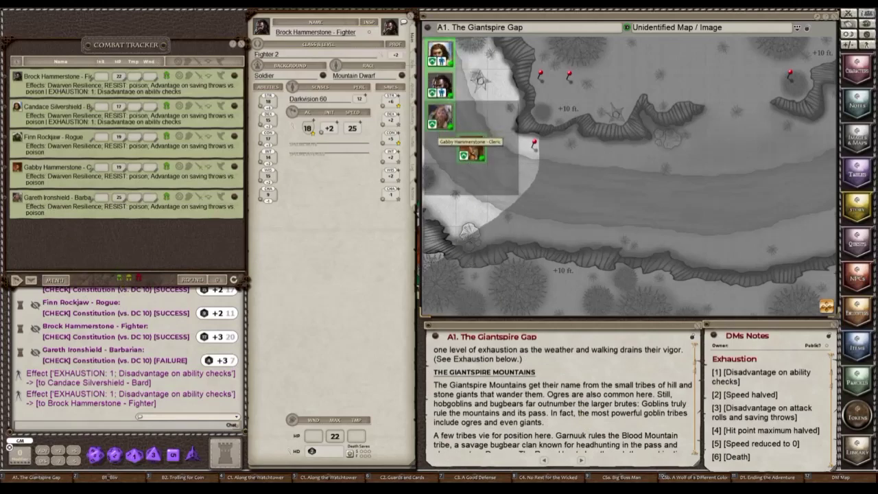
left_click_drag(440, 117, 471, 180)
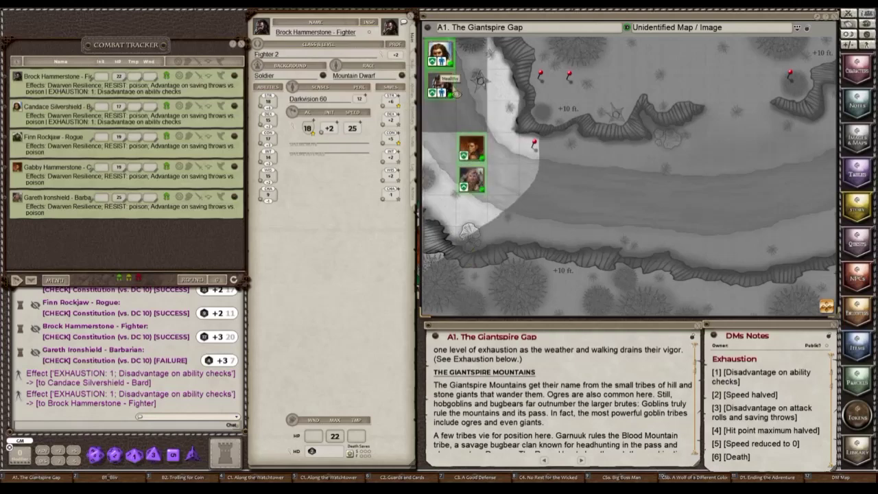
left_click_drag(441, 84, 503, 180)
left_click_drag(441, 56, 439, 148)
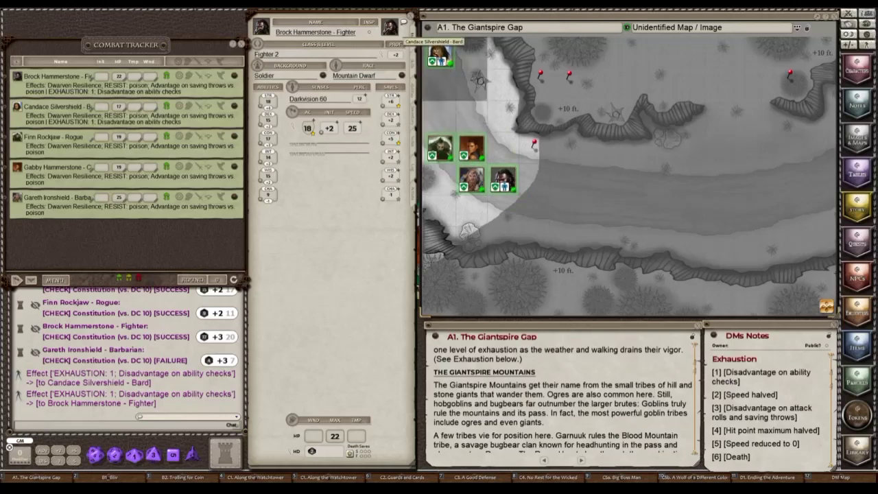
left_click_drag(440, 54, 470, 117)
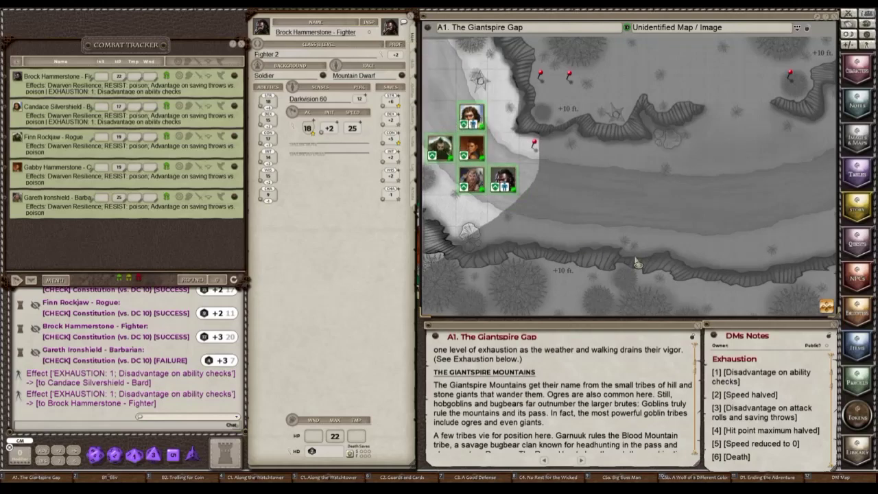
Read the A1 text about the goblin tribes of the Giantspire Mountains and the start of the Exhaustion section
scroll(626, 382, "down", 5)
scroll(627, 383, "down", 1)
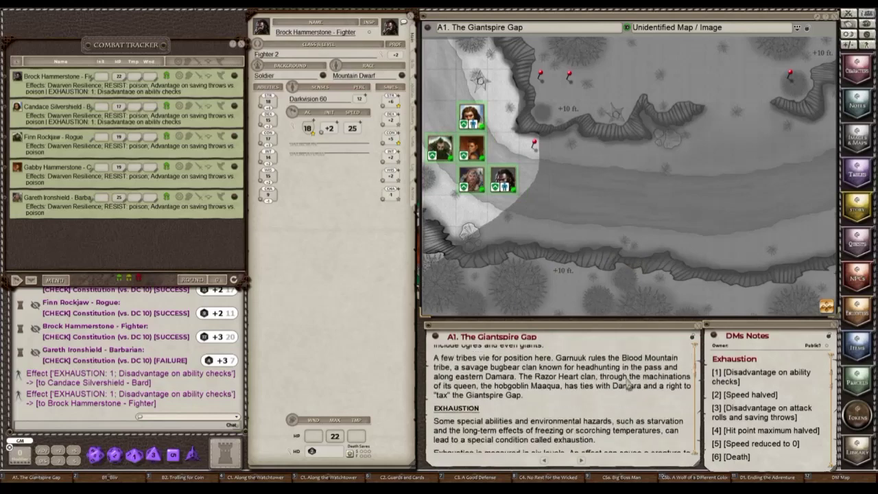
scroll(627, 384, "up", 2)
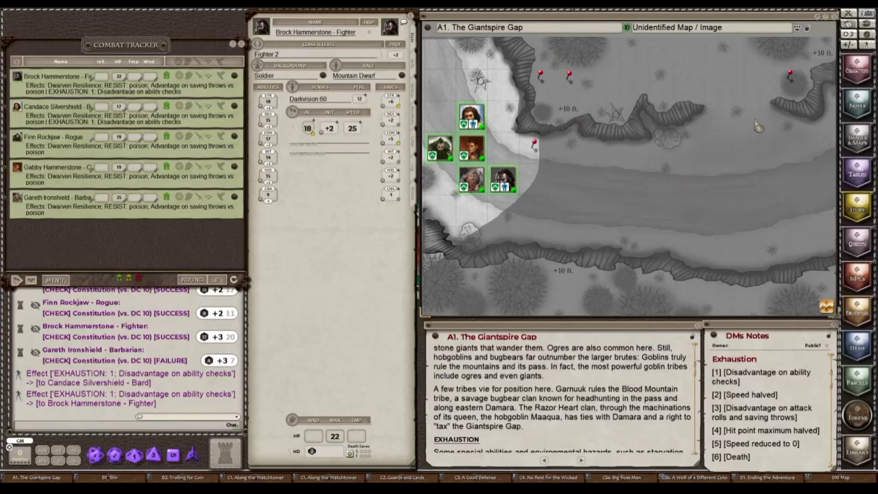
Open the A1. The Giantspire Gap encounter from the adventure's encounters
left_click(855, 313)
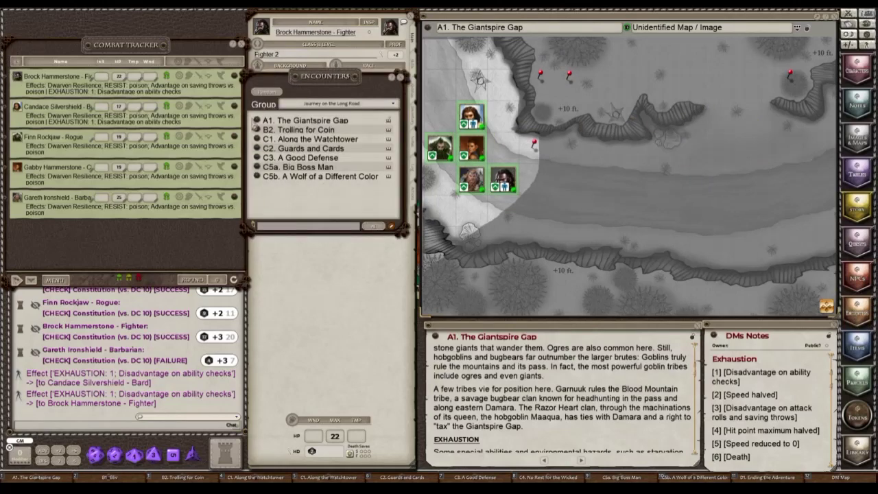
left_click(257, 121)
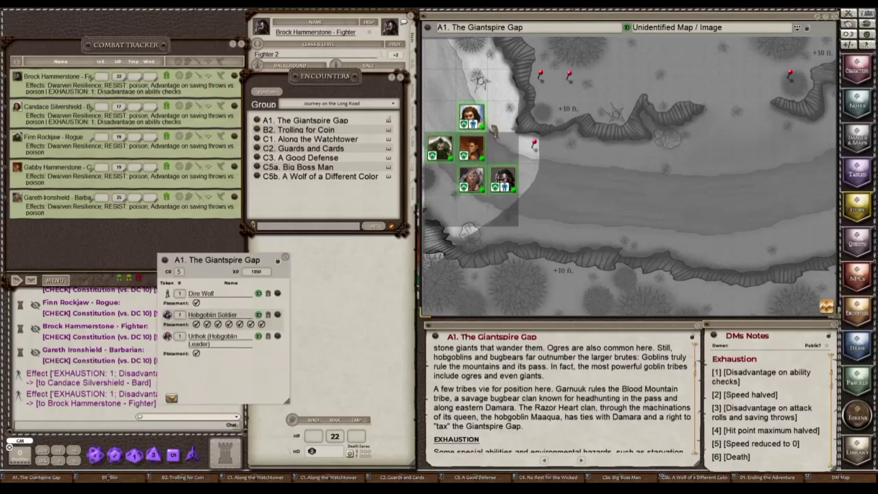
Inspect the A1 treasure parcel pinned on the map, closing it along with the Encounters list and the A1 encounter
left_click(400, 78)
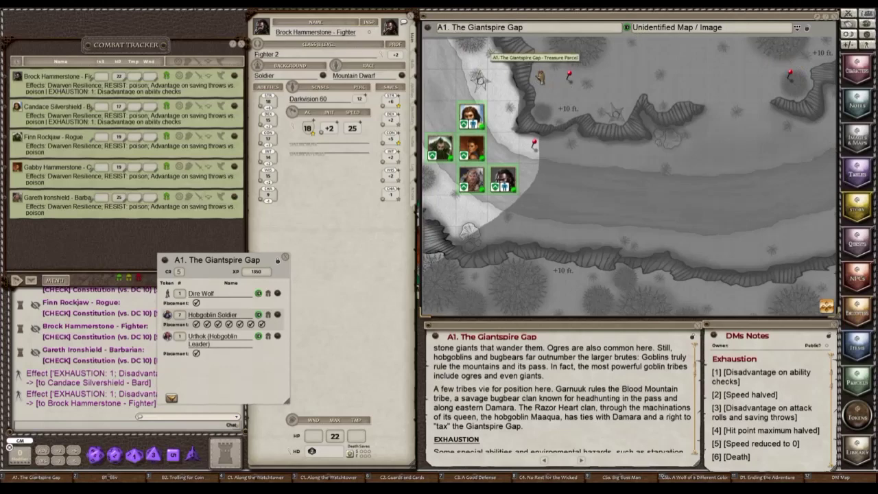
left_click(541, 75)
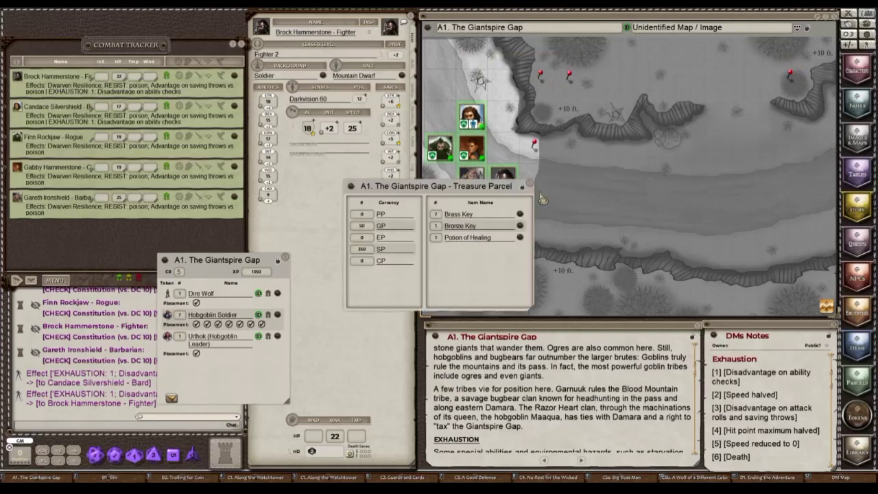
left_click(530, 187)
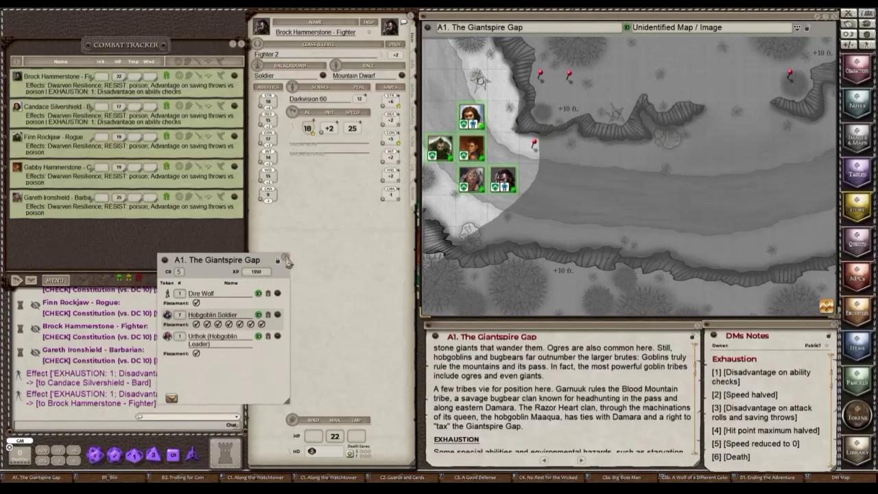
left_click(286, 256)
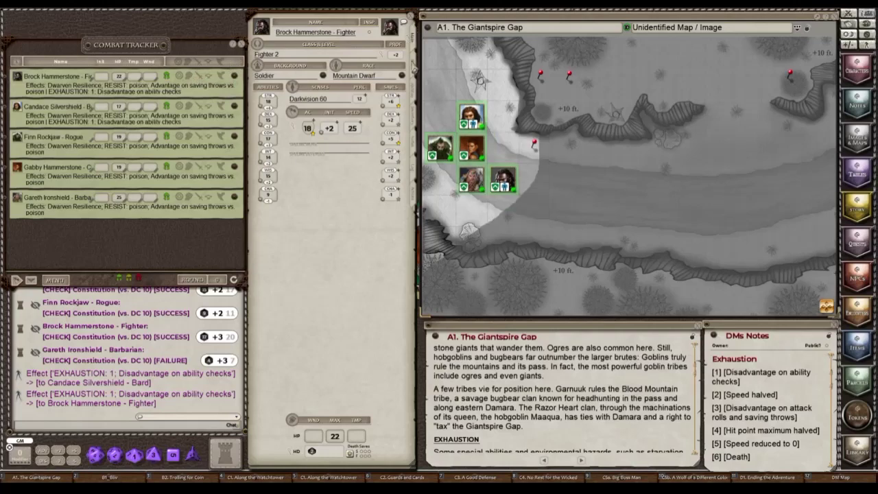
Roll the fighter's Perception skill secretly in the dice tower from the character's skills list
left_click(413, 67)
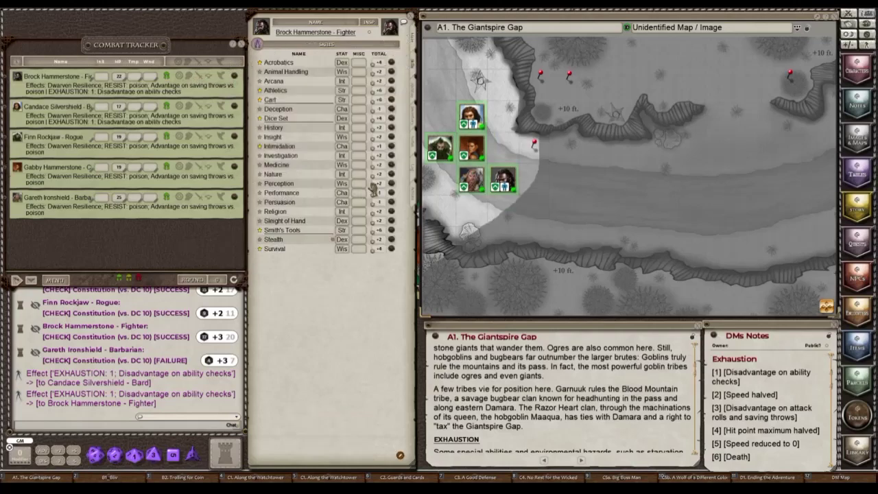
left_click_drag(374, 187, 225, 459)
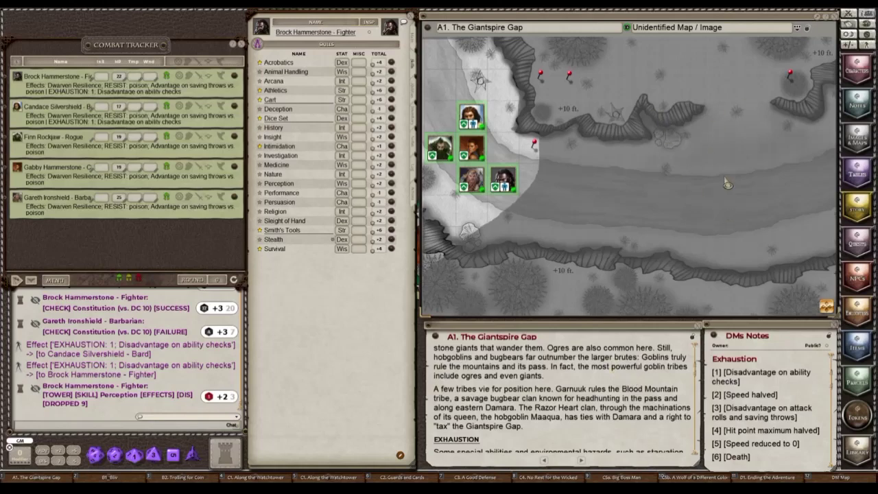
Reopen the A1 encounter from its pin on the map and add its creatures to the Combat Tracker
double_click(790, 77)
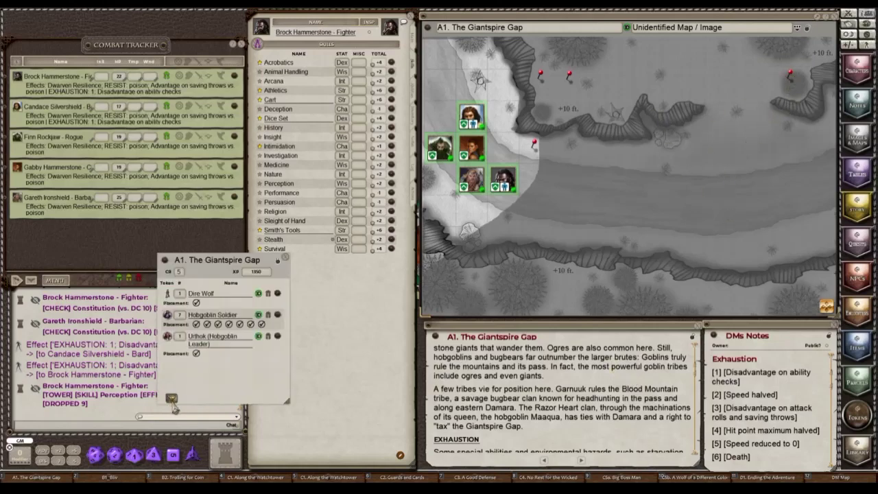
left_click(174, 406)
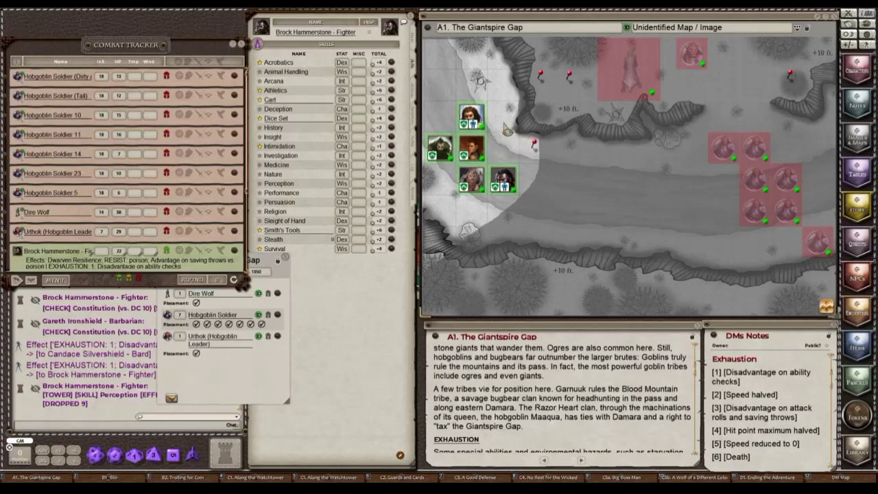
Reveal the masked map area by area from the road's west end past the bend until all is uncovered, and close the encounter
mouse_move(511, 124)
left_mouse_down()
mouse_move(445, 205)
mouse_move(426, 274)
left_mouse_up()
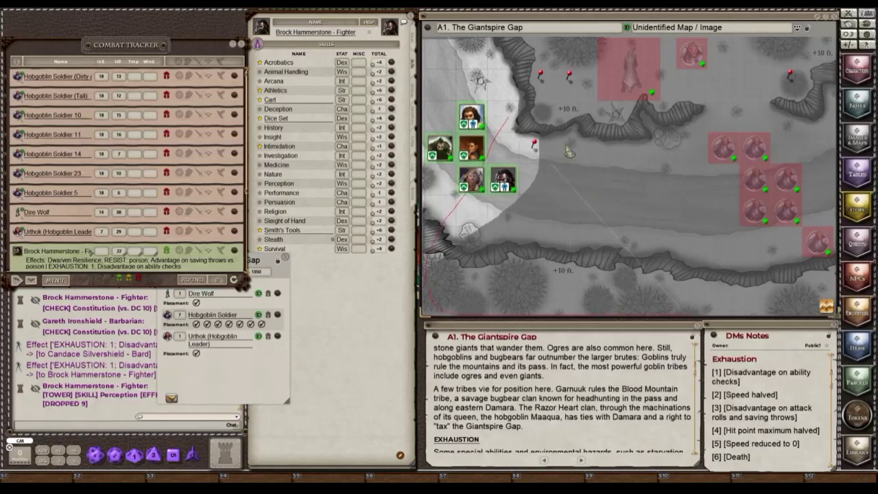
left_click_drag(569, 152, 569, 152)
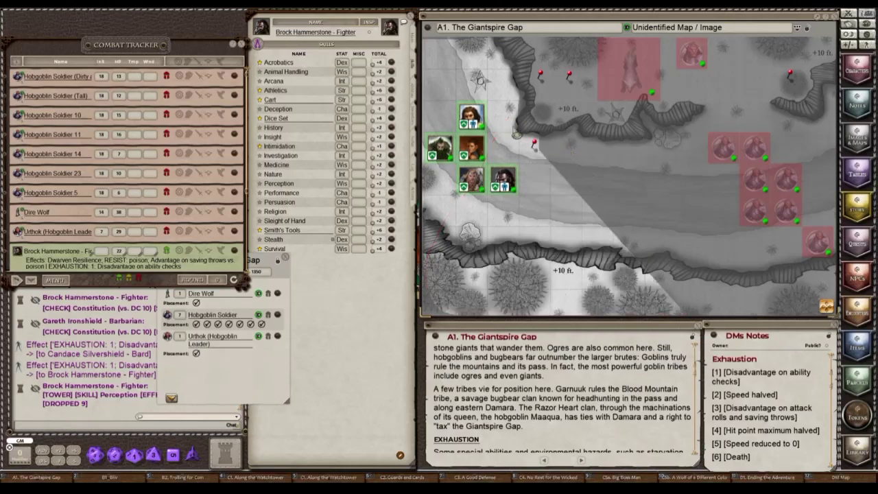
mouse_move(516, 131)
left_mouse_down()
mouse_move(658, 168)
mouse_move(701, 295)
mouse_move(704, 340)
mouse_move(633, 343)
left_mouse_up()
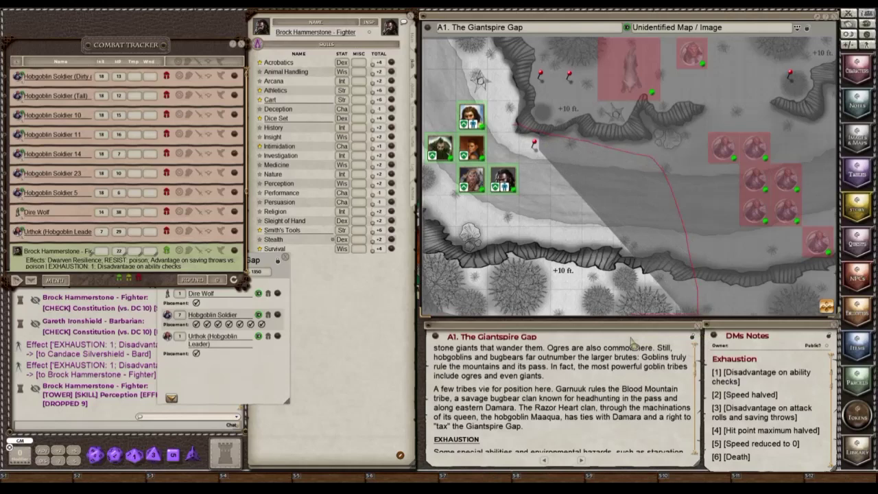
left_click_drag(632, 345, 633, 344)
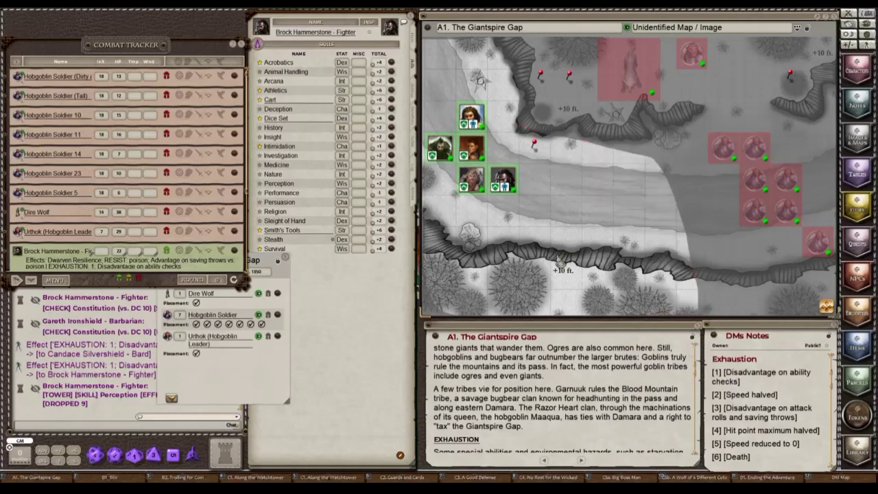
left_click(113, 358)
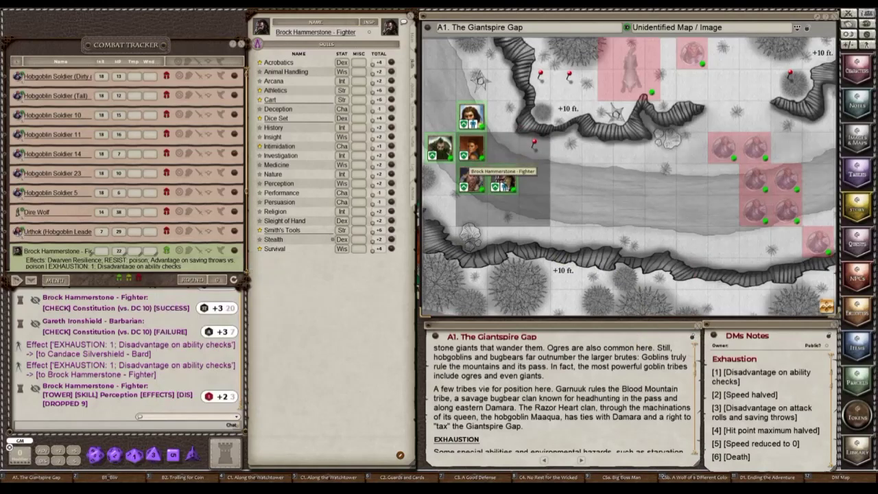
Show all NPCs on the map and advance the party's five tokens east along the road with the fighter in front
left_click_drag(502, 182, 566, 209)
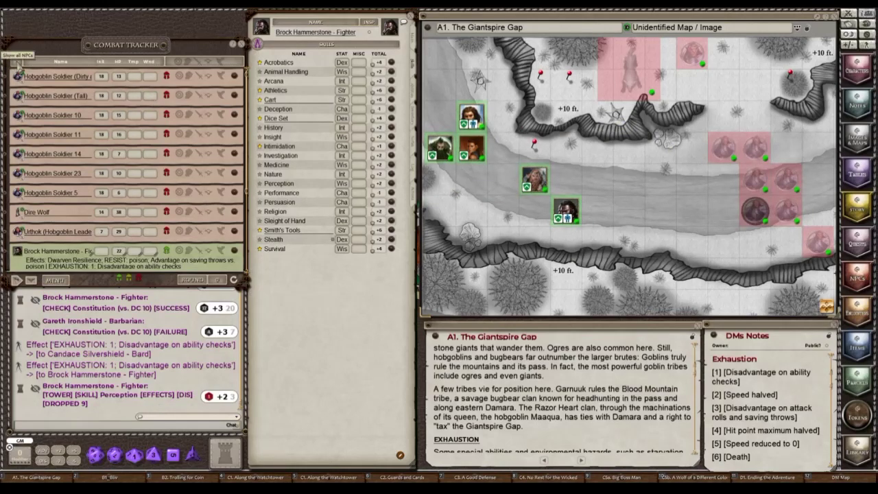
left_click(17, 62)
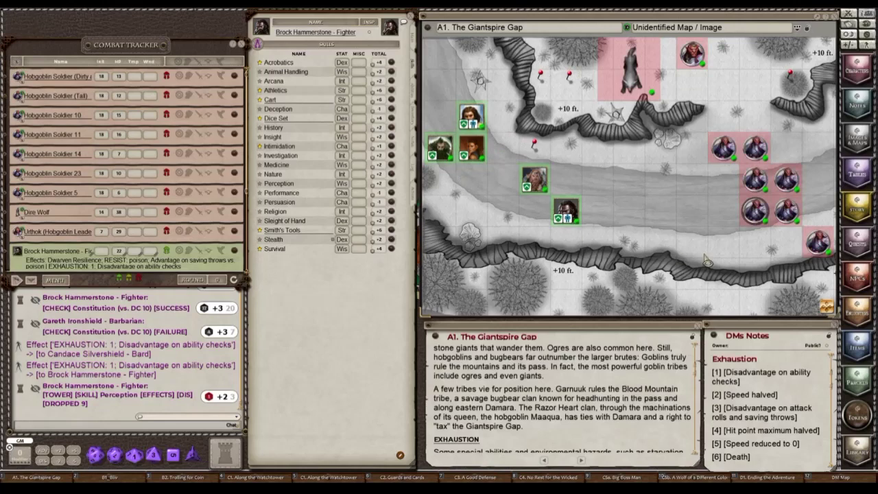
mouse_move(472, 147)
left_mouse_down()
mouse_move(508, 202)
mouse_move(534, 209)
left_mouse_up()
left_click_drag(472, 118, 503, 178)
left_click_drag(440, 148, 471, 179)
left_click_drag(722, 147, 721, 152)
Read the A1 text from the Exhaustion section through the hobgoblin encounter to the Insight and History check entries
scroll(556, 403, "down", 3)
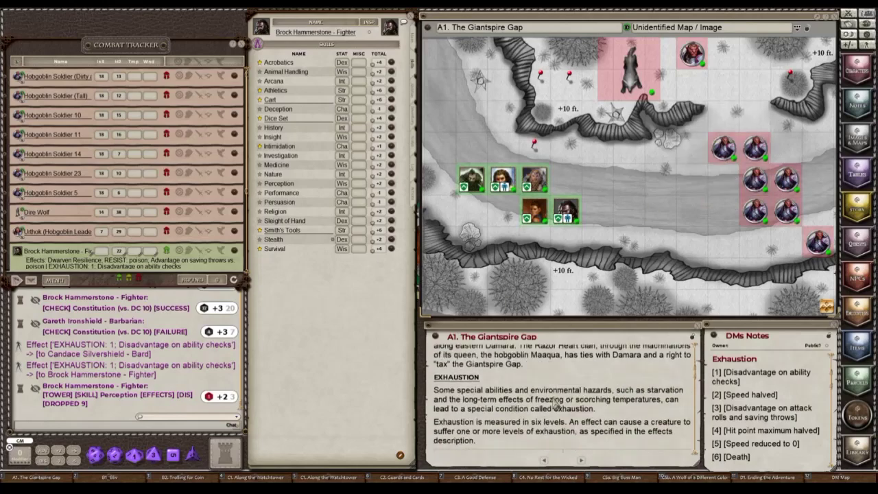
scroll(556, 402, "down", 7)
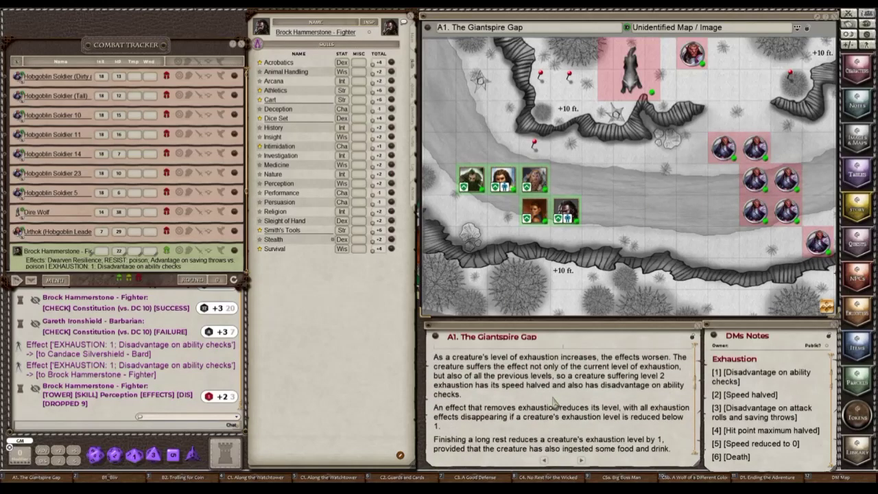
scroll(555, 403, "down", 7)
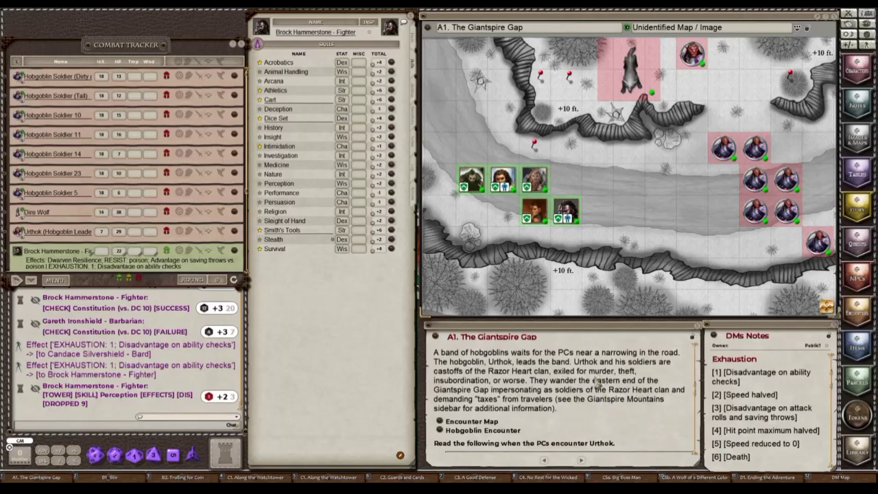
scroll(597, 380, "down", 2)
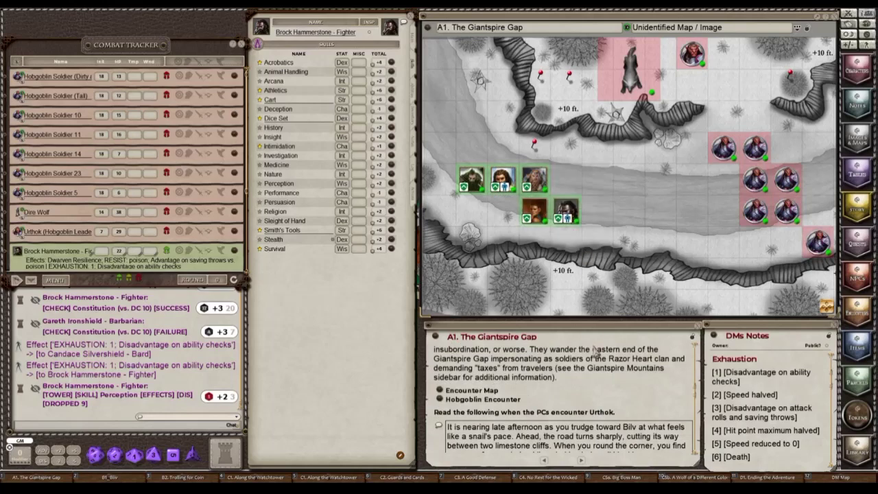
scroll(638, 385, "down", 1)
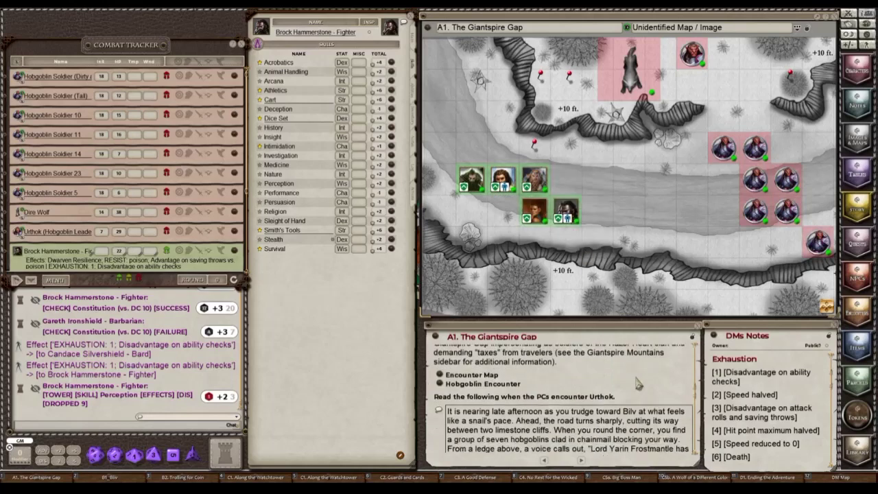
scroll(612, 376, "down", 5)
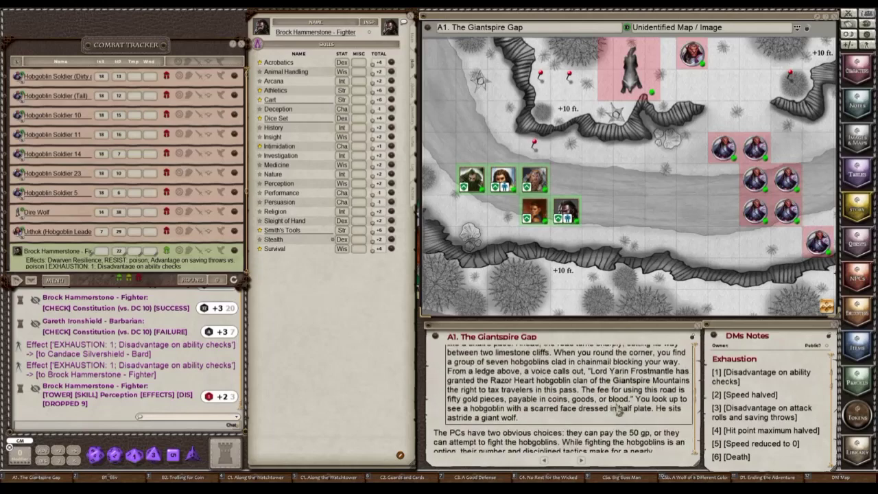
scroll(619, 410, "down", 1)
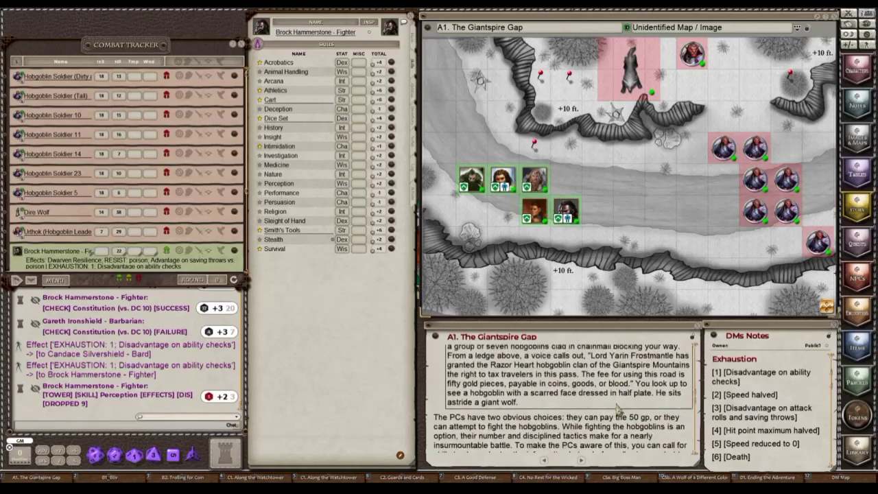
scroll(618, 409, "down", 3)
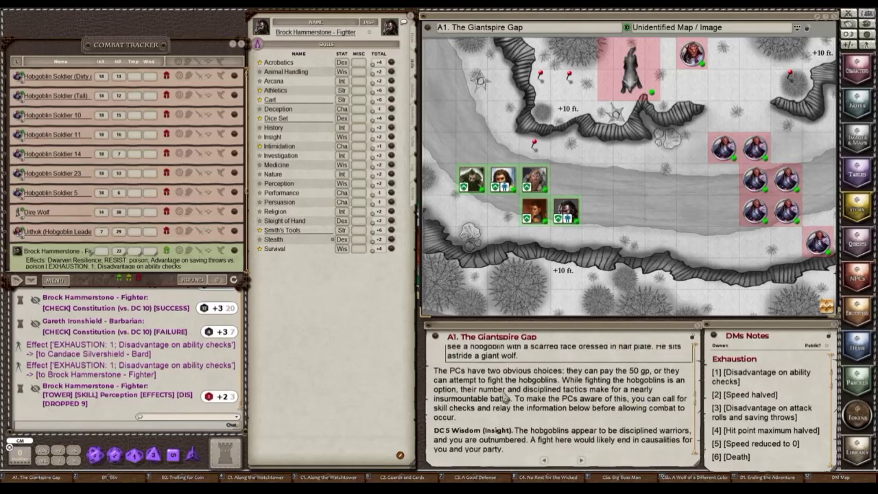
scroll(519, 386, "down", 2)
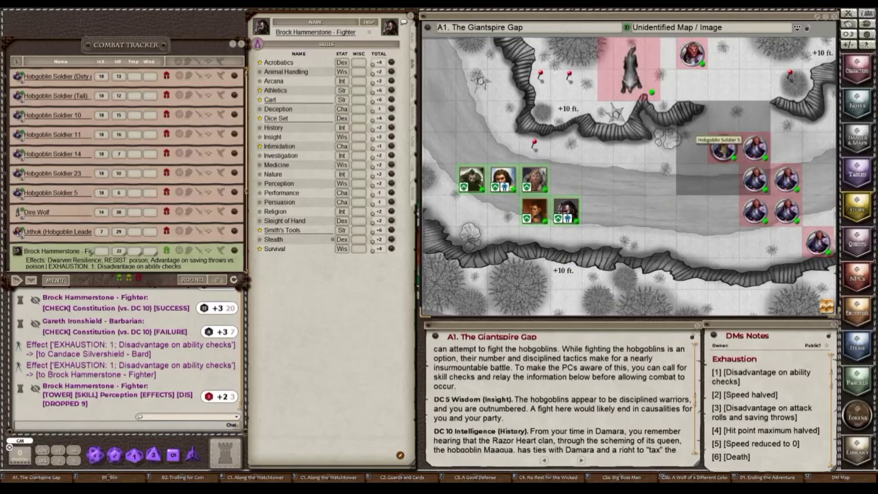
Open the Hobgoblin Soldier (Dirty arm) stat block, place it over the fighter's character sheet and extend it to full height
double_click(723, 151)
left_click_drag(439, 151, 332, 31)
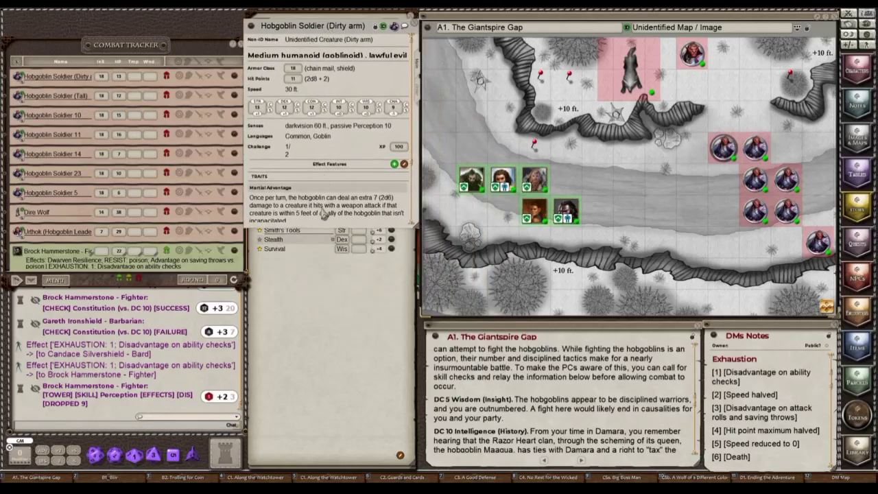
left_click_drag(318, 236, 302, 468)
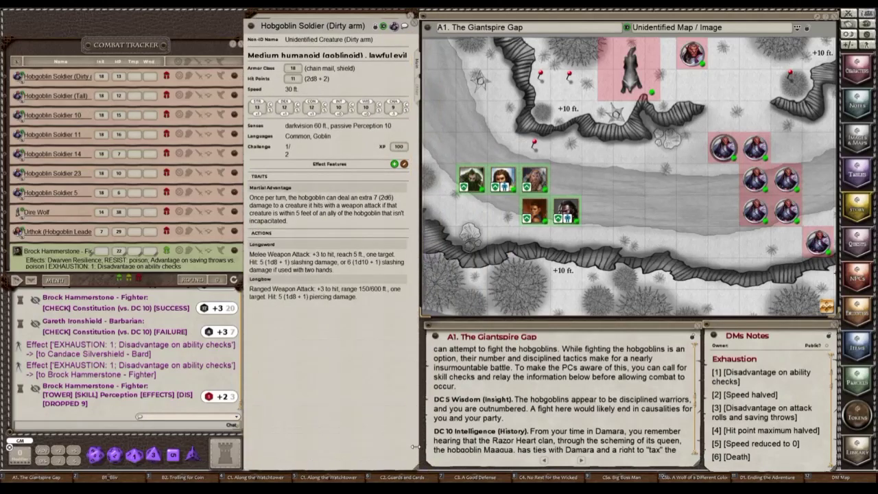
left_click_drag(320, 399, 319, 392)
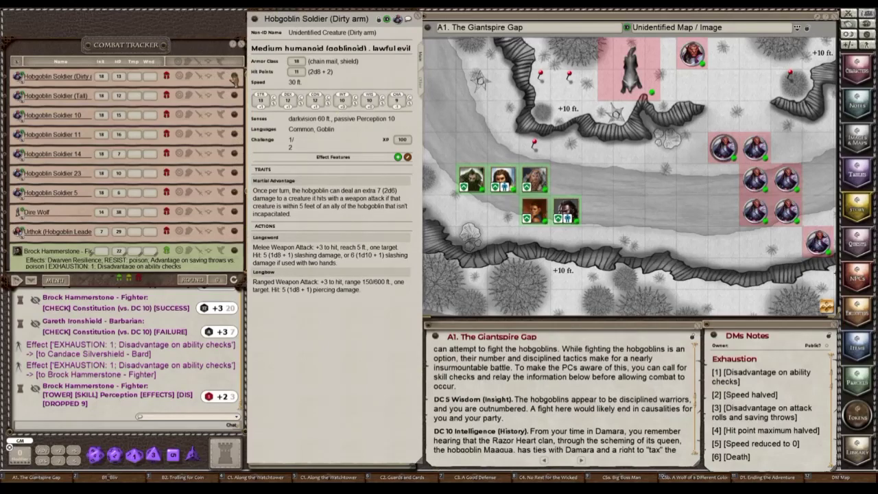
Open the Hobgoblin Soldier (Tall) stat block, stack it over the other soldier's and extend it to full height
left_click(233, 97)
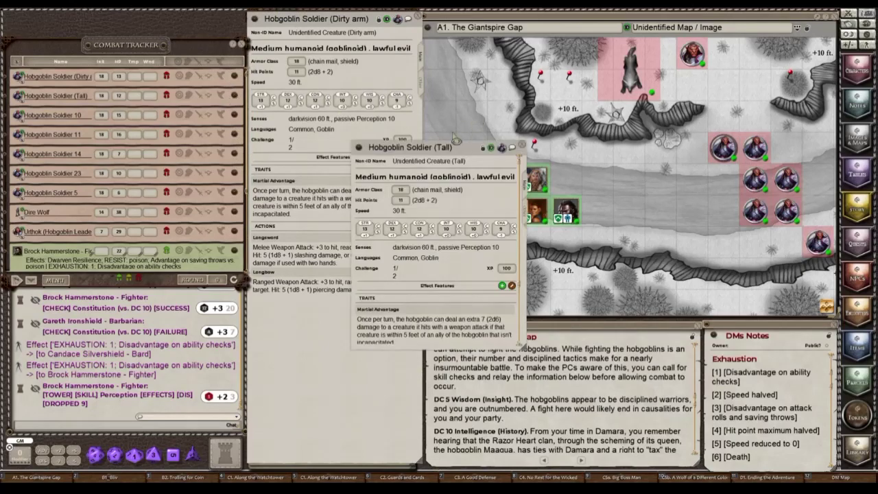
left_click_drag(449, 150, 345, 22)
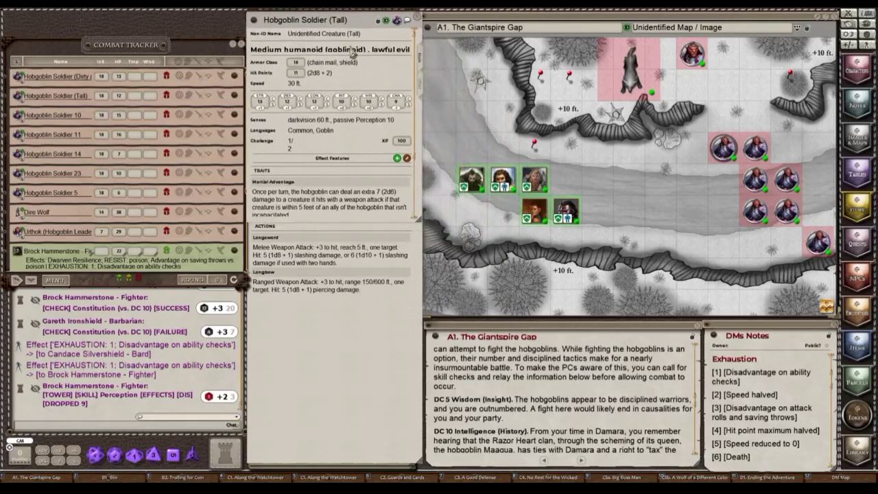
left_click_drag(335, 220, 335, 223)
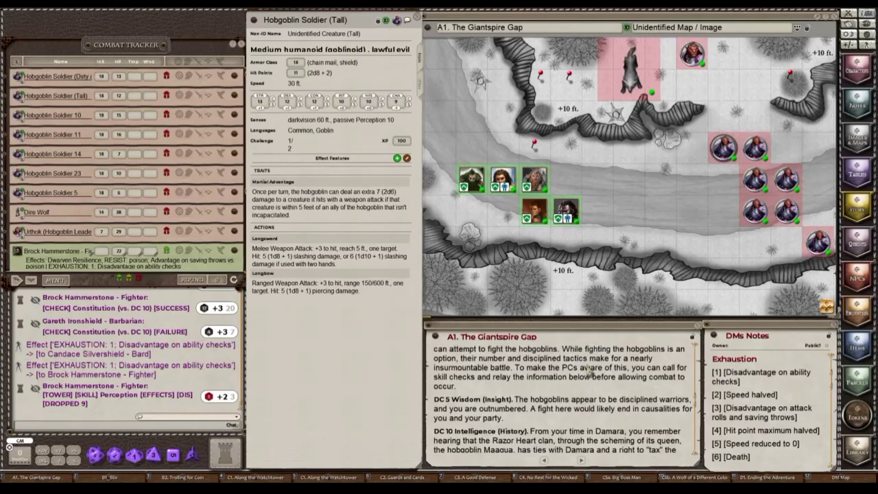
Read the A1 text on the party's choices and the DC 5 Insight, DC 10 and DC 15 History checks
scroll(638, 401, "down", 3)
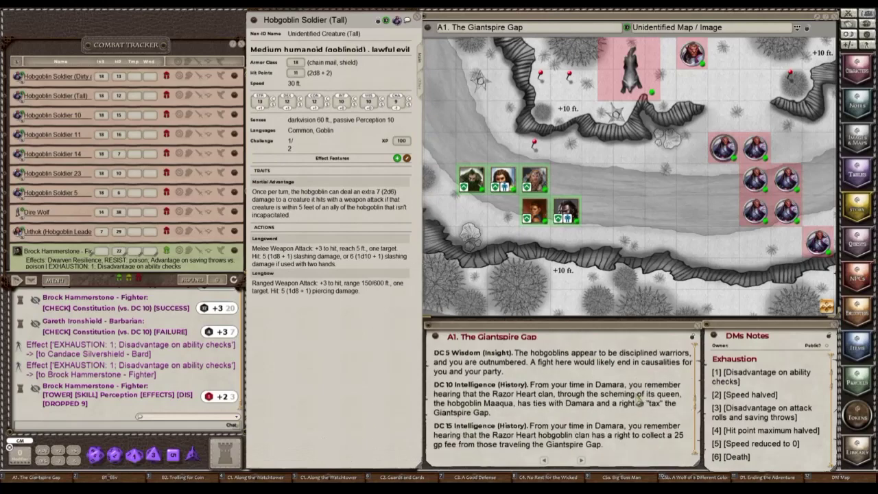
scroll(638, 401, "up", 5)
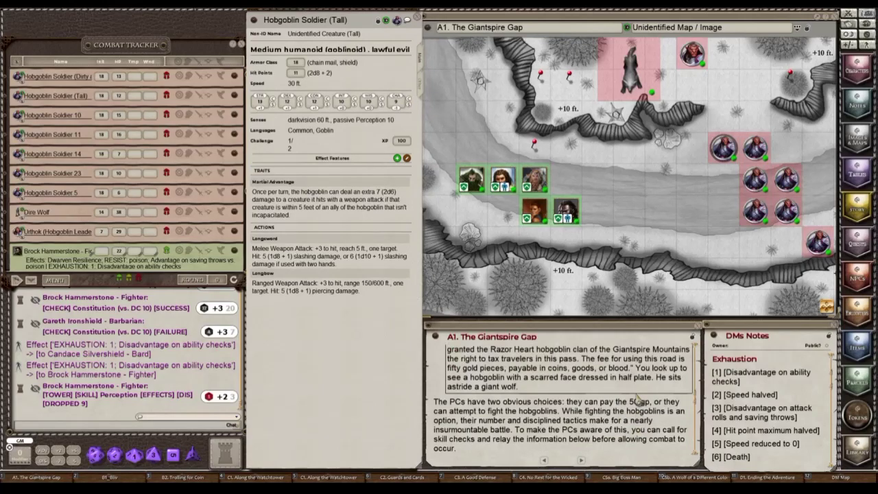
scroll(638, 401, "down", 5)
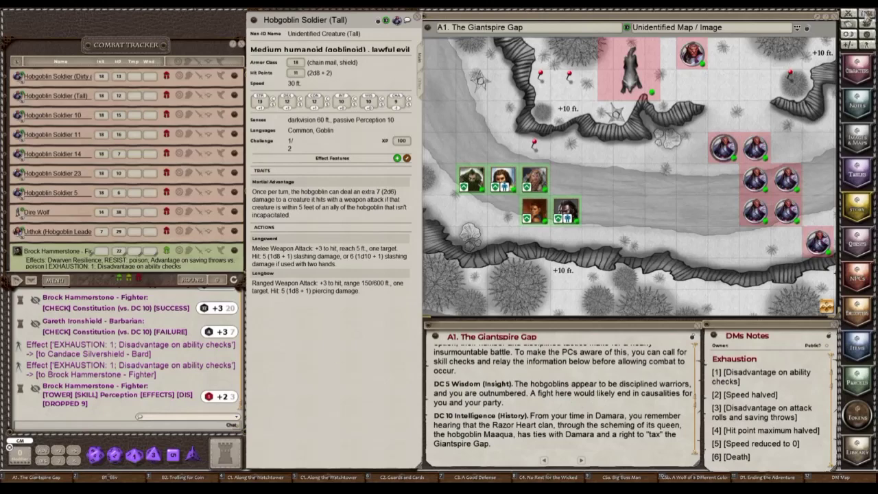
Open the party sheet, place it over the Hobgoblin Soldier (Tall) stat block and set its ability check to Wisdom
left_click(867, 19)
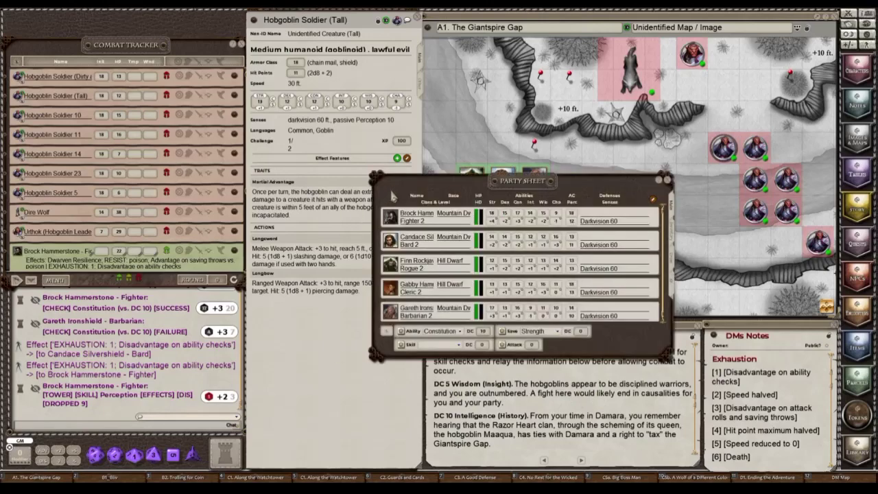
left_click_drag(439, 187, 310, 102)
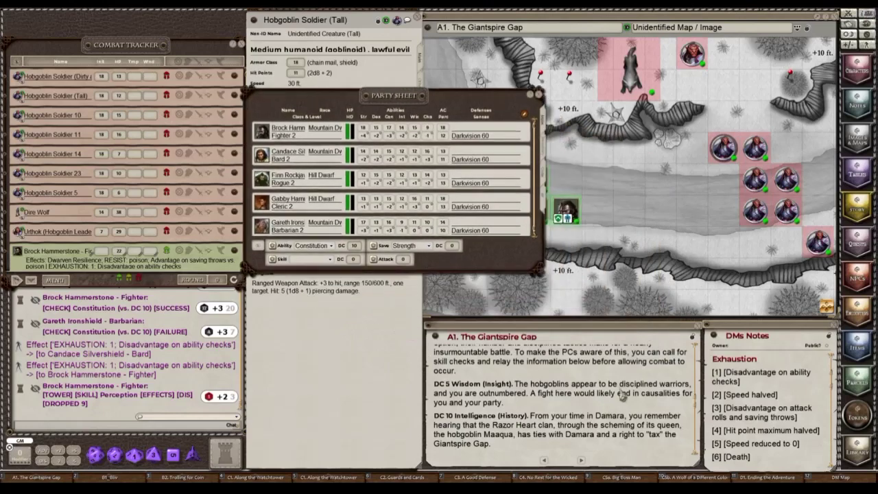
left_click(311, 247)
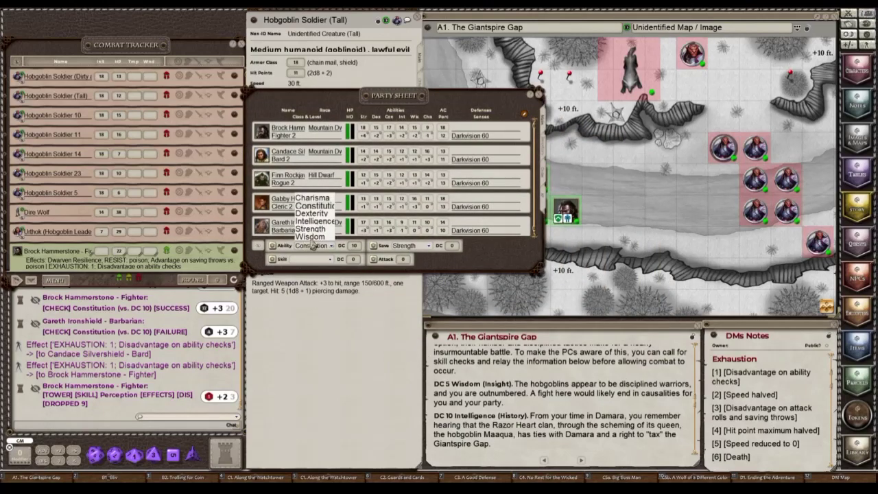
left_click(310, 237)
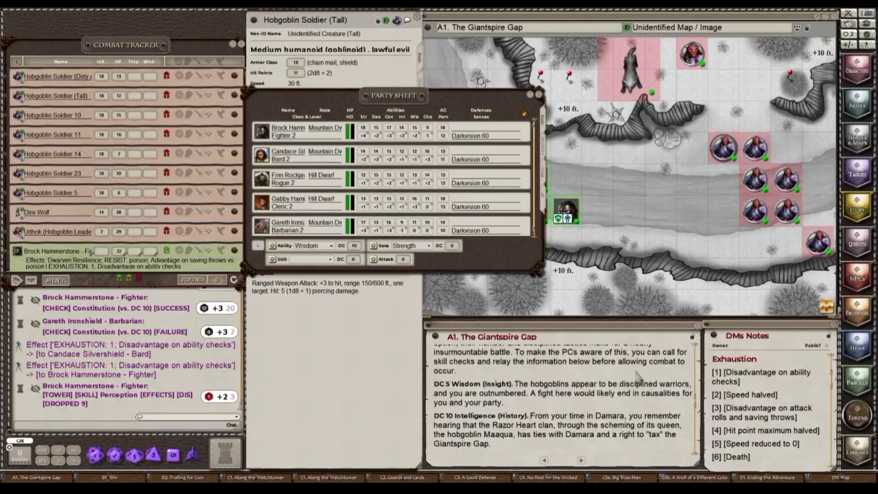
Read the A1 skill check entries from the DC 10 History check through the DC 25 Insight check
scroll(636, 376, "down", 5)
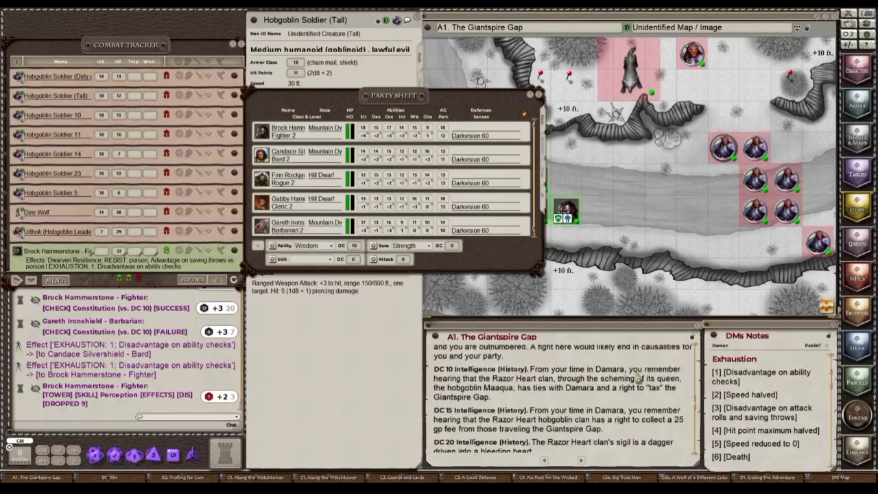
scroll(633, 376, "down", 3)
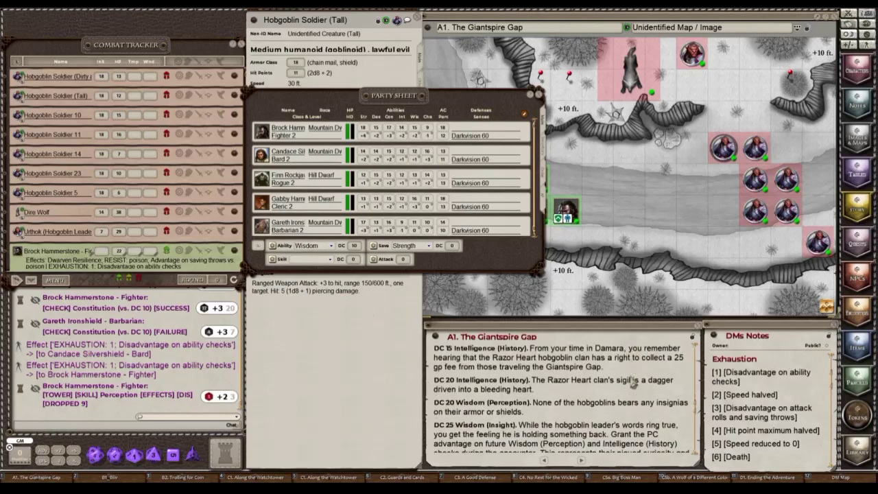
scroll(630, 382, "down", 1)
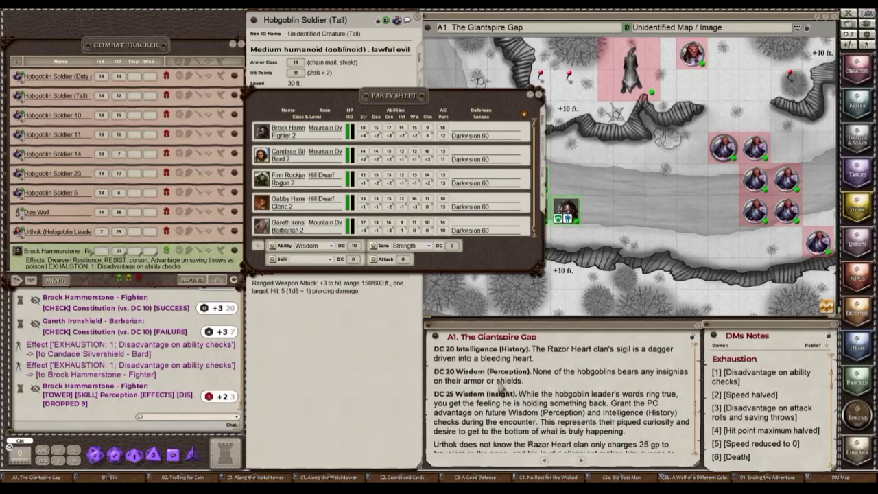
scroll(543, 383, "up", 2)
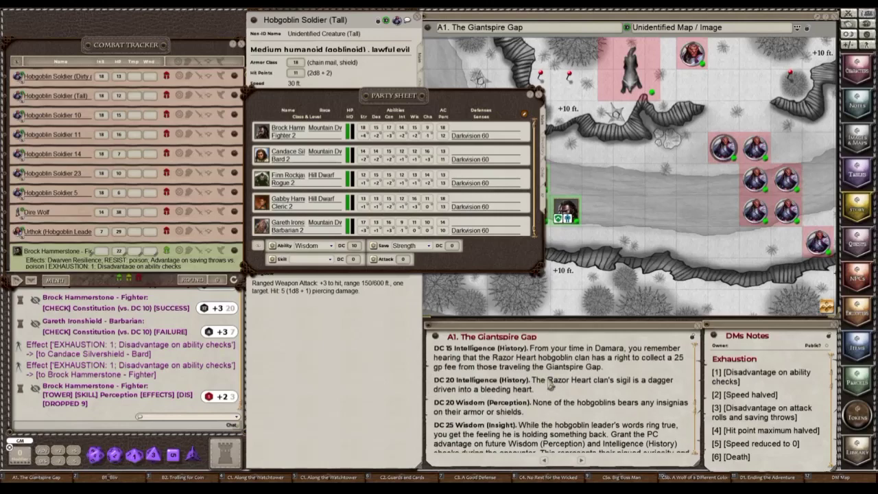
scroll(548, 384, "up", 1)
scroll(549, 382, "up", 1)
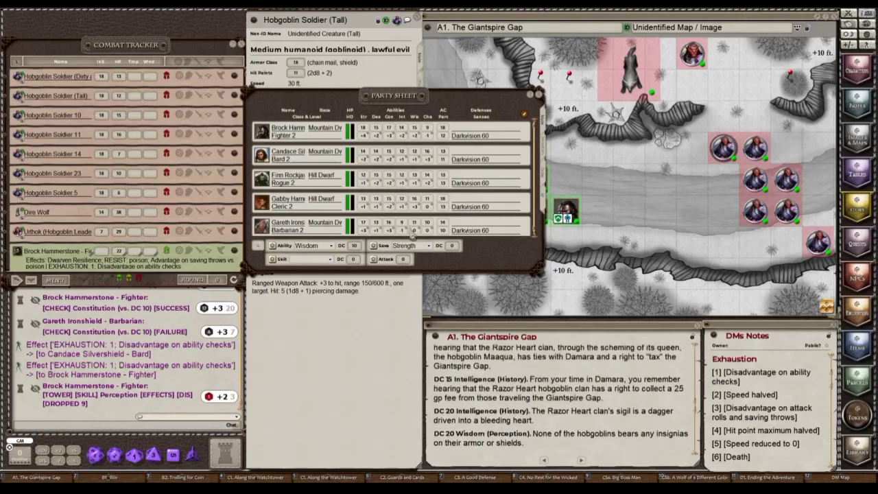
Set the party's ability check to Intelligence with DC 10 and roll it for all party members
left_click(312, 247)
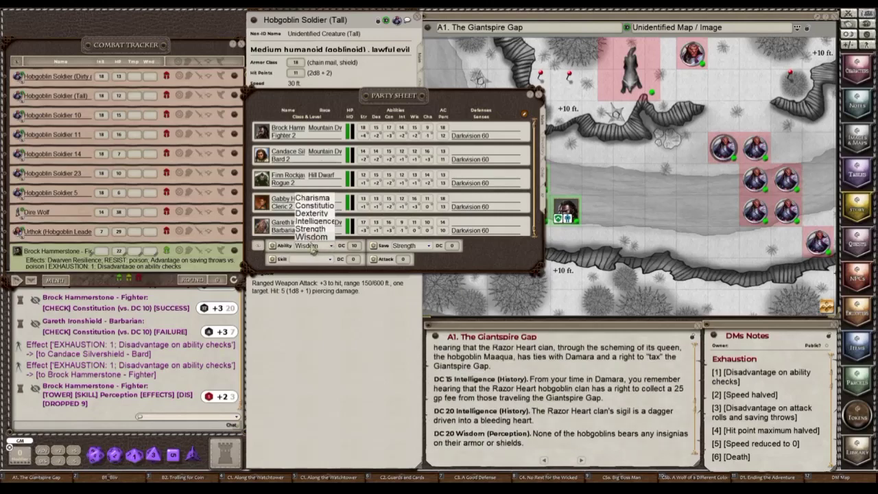
left_click(311, 221)
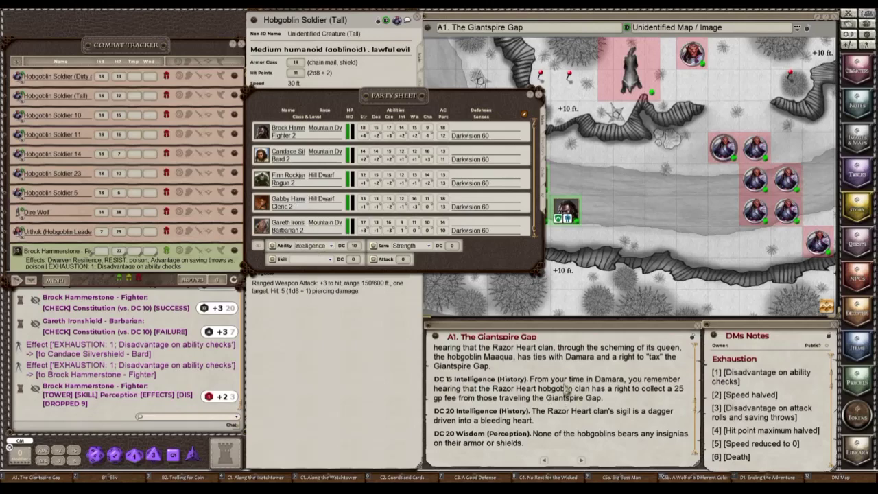
scroll(567, 389, "up", 2)
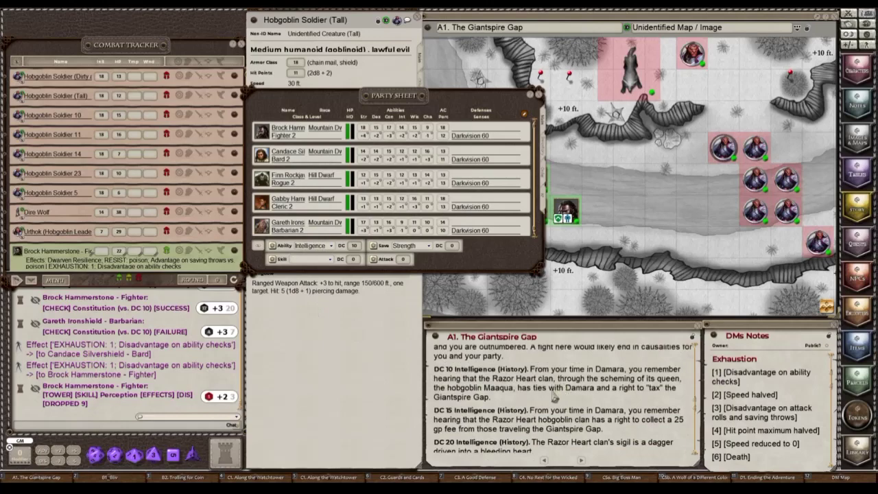
scroll(487, 388, "up", 1)
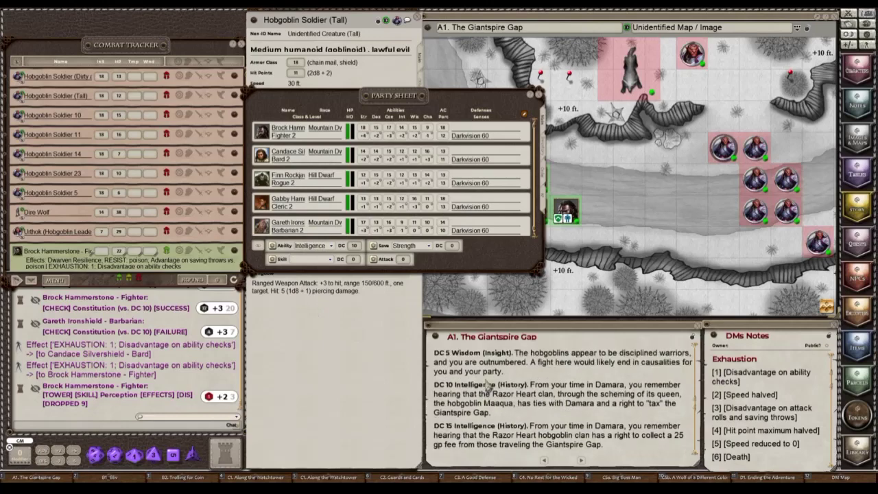
left_click(354, 246)
type("10")
left_click(272, 247)
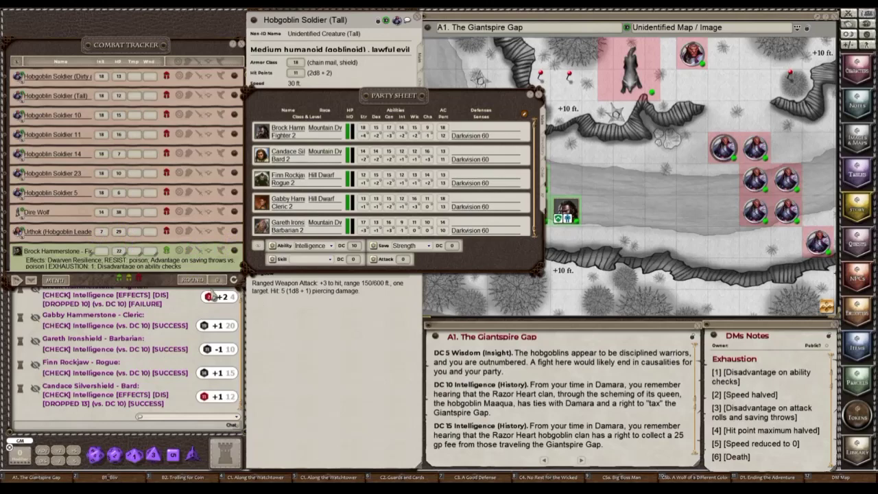
Review each party member's Intelligence check result in the chat log, including the fighter's, and close the party sheet
scroll(125, 351, "up", 2)
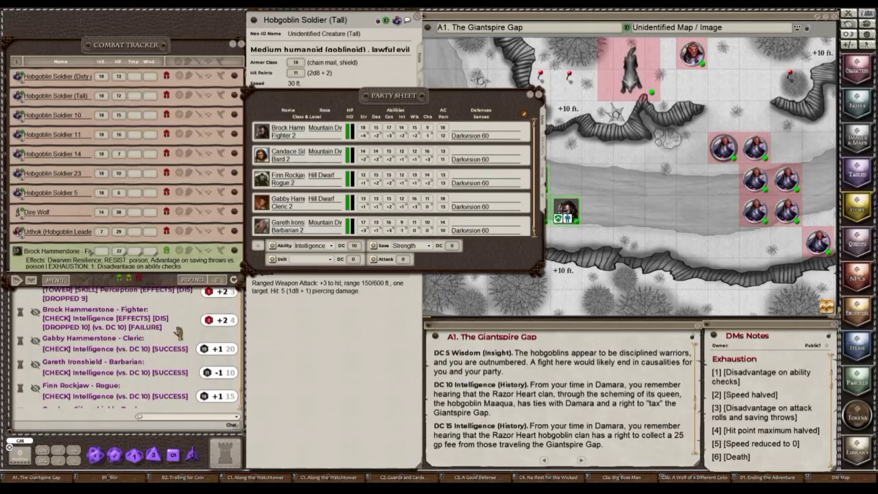
scroll(153, 206, "down", 2)
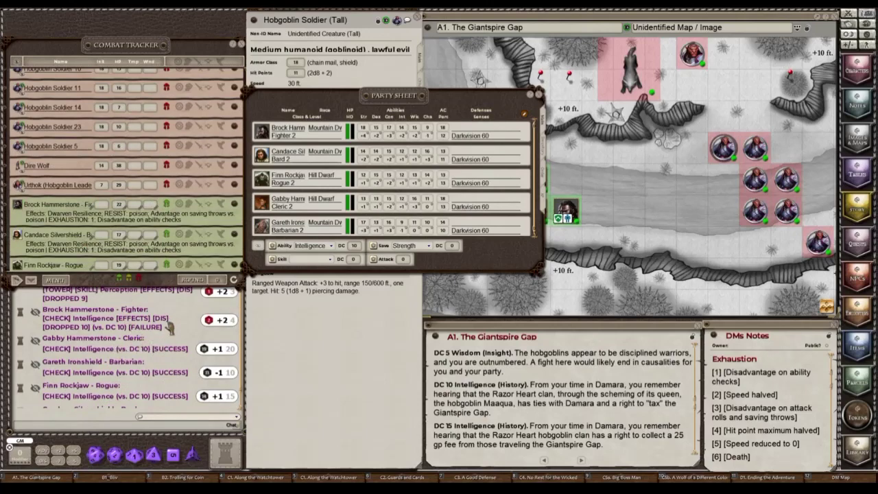
scroll(168, 328, "up", 2)
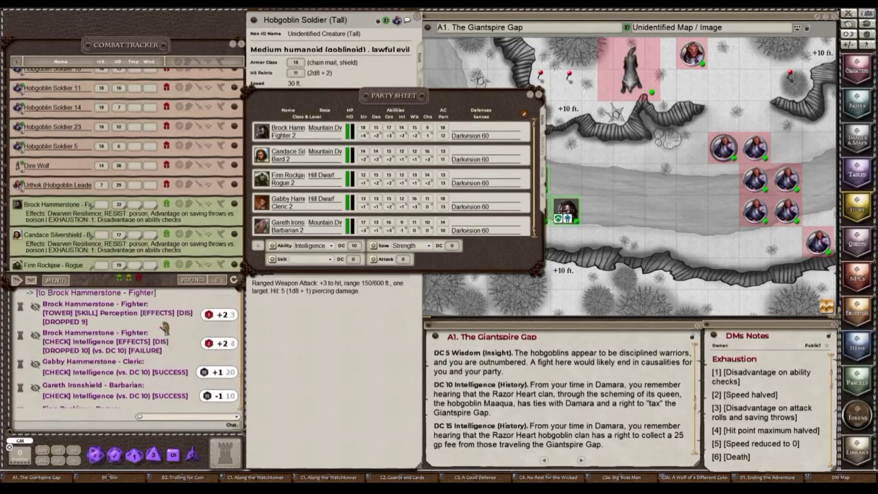
scroll(165, 328, "down", 2)
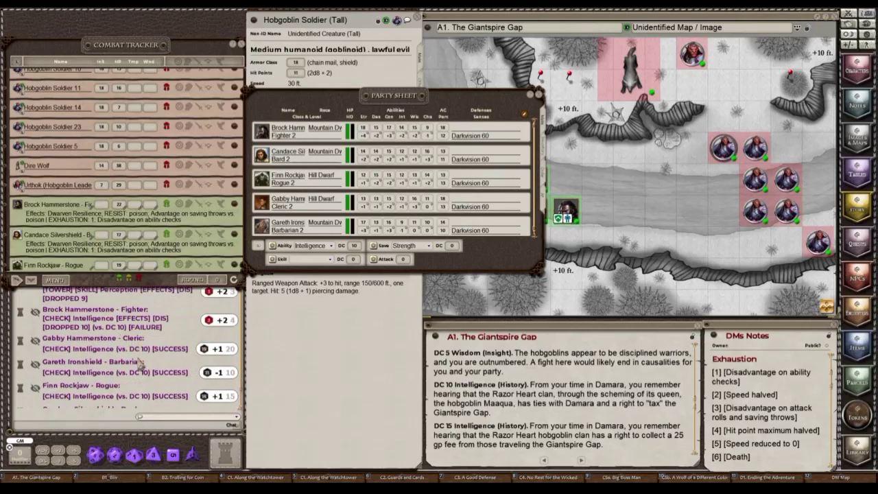
scroll(133, 357, "down", 1)
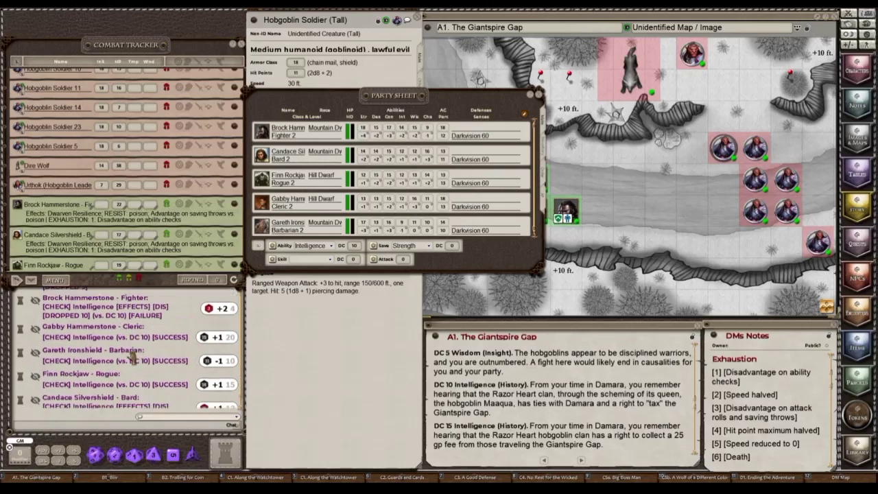
scroll(134, 356, "down", 1)
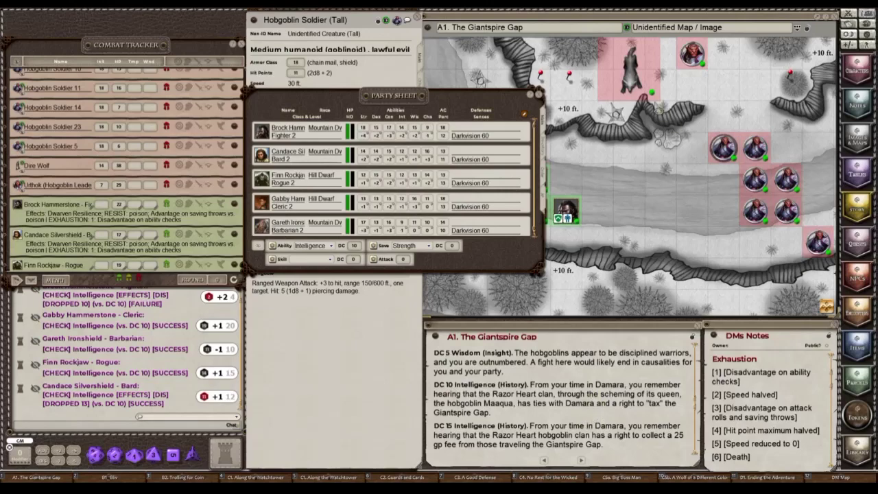
left_click(539, 94)
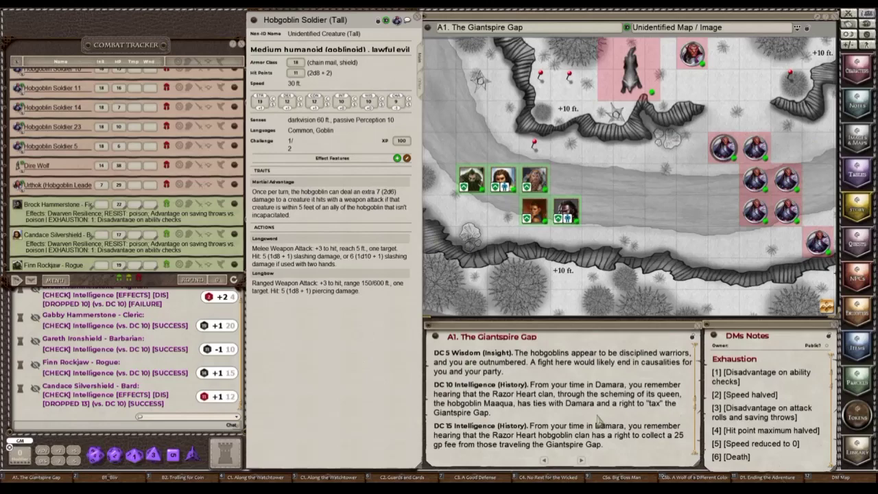
Reread the A1 text on the party's choices and inspect the coins in the fighter's inventory
scroll(648, 407, "down", 5)
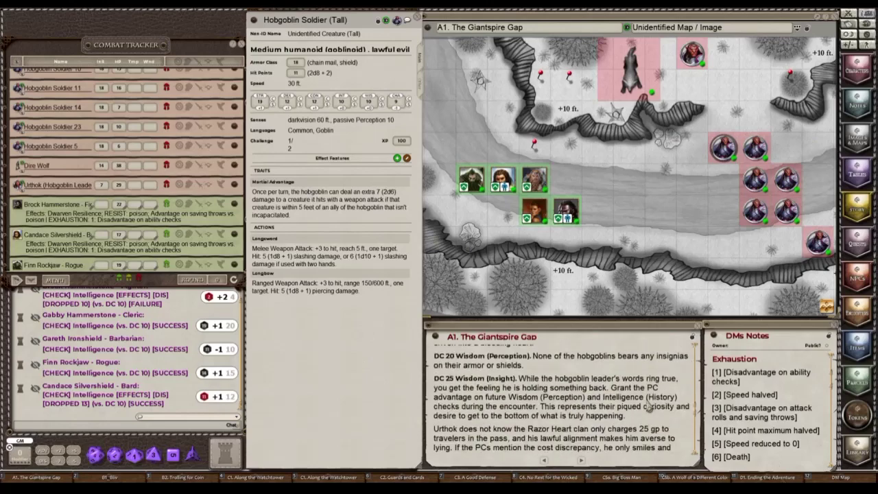
scroll(648, 407, "up", 5)
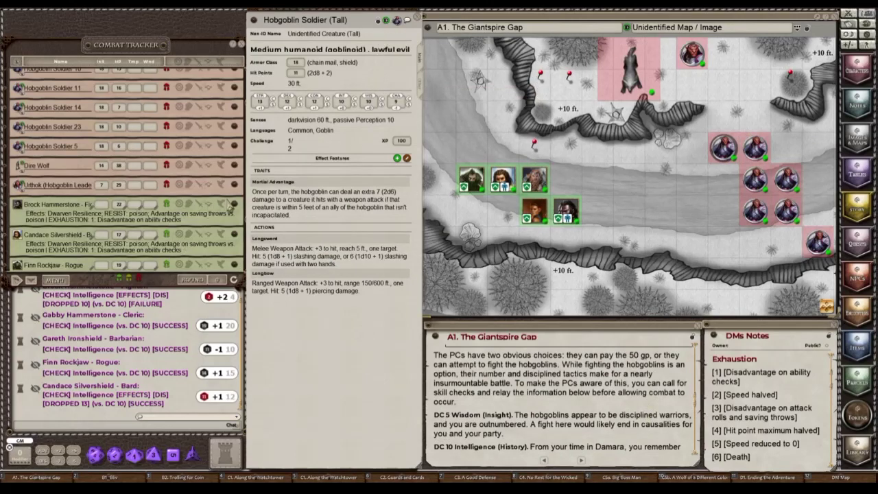
left_click(232, 205)
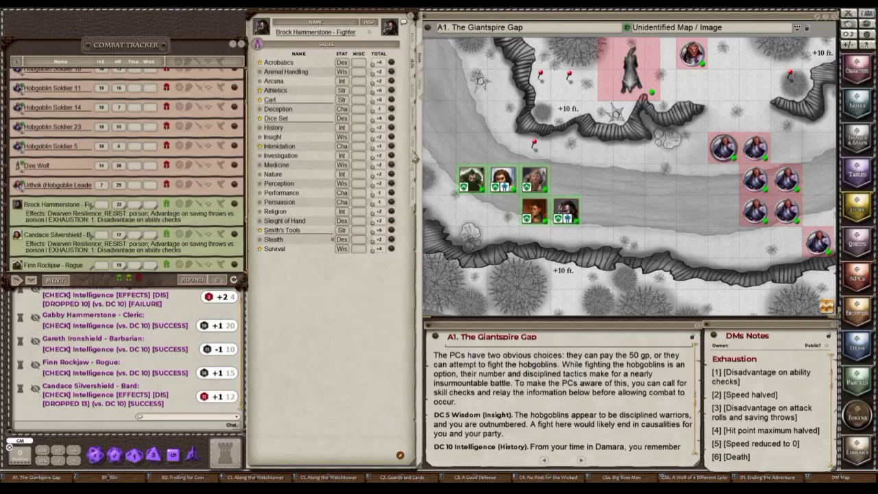
left_click(415, 125)
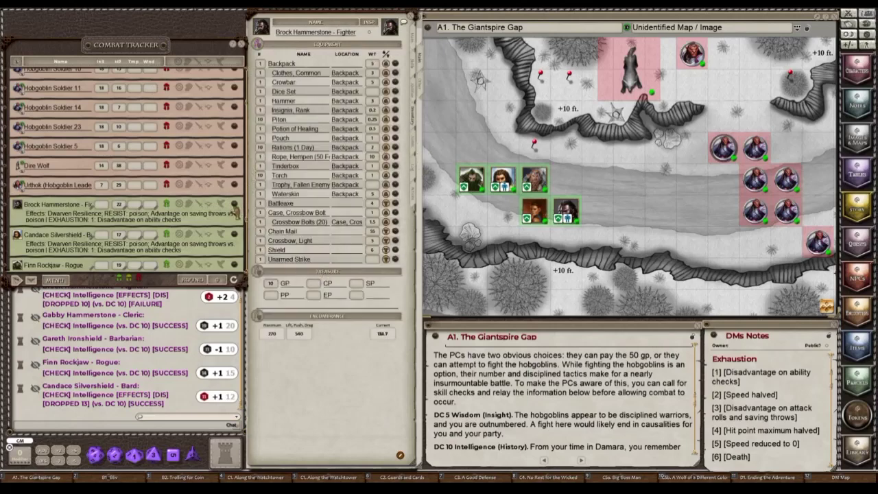
Open the bard's and the rogue's character sheets and inspect the coins in each inventory
scroll(235, 211, "down", 1)
left_click(233, 225)
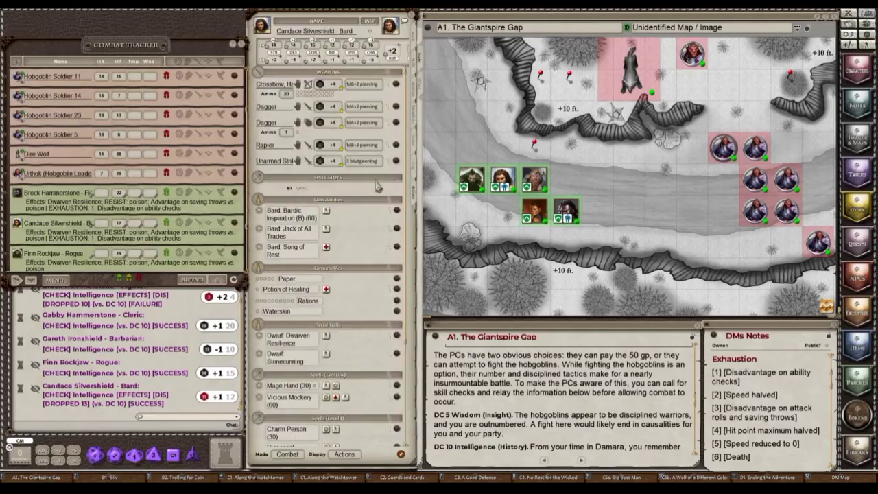
left_click(415, 126)
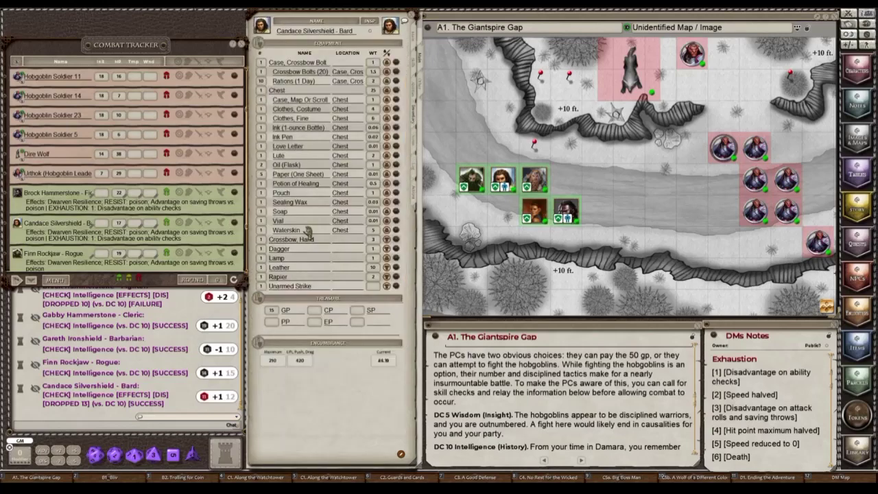
scroll(226, 233, "down", 2)
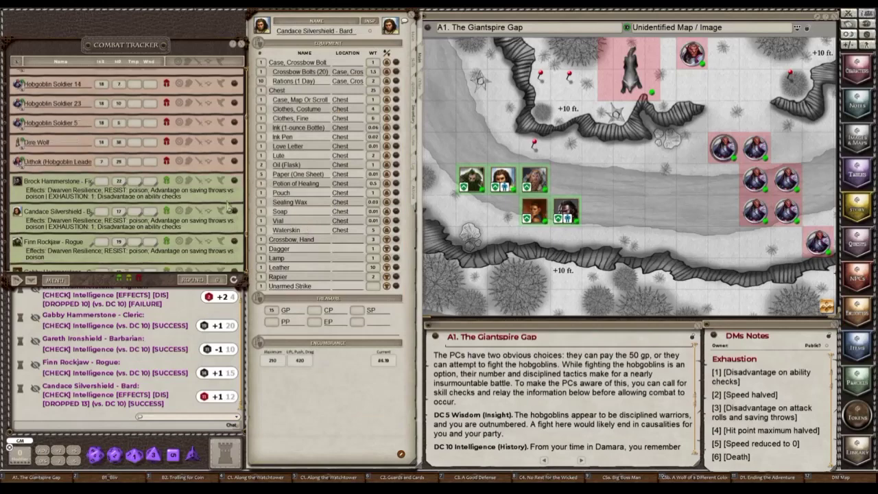
left_click(227, 237)
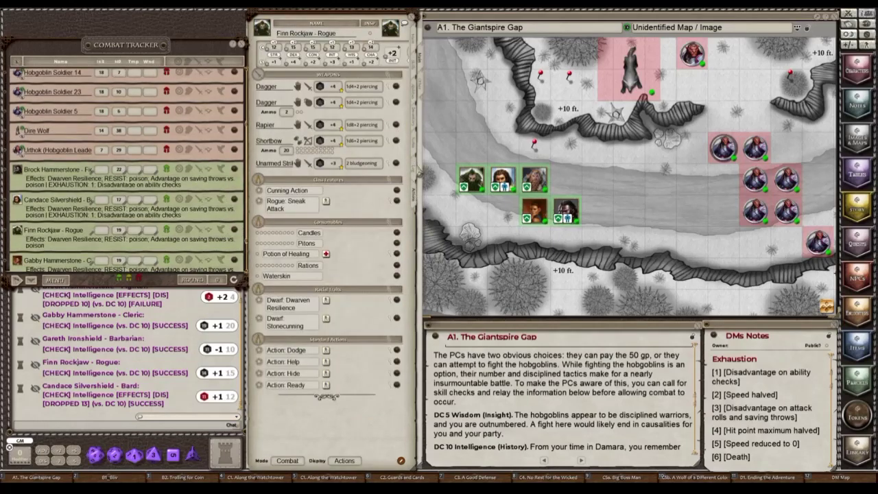
left_click(417, 120)
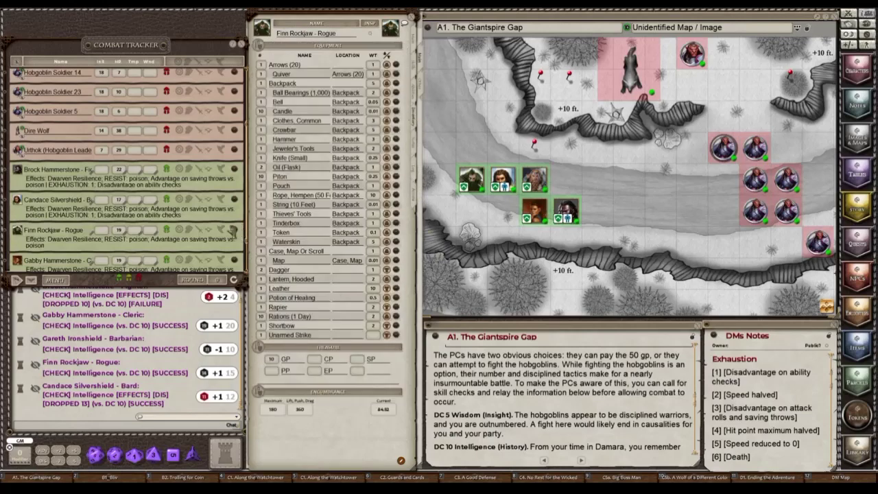
Open the cleric's and the barbarian's character sheets and inspect the coins in each inventory
left_click(233, 262)
scroll(211, 207, "down", 2)
scroll(211, 207, "down", 1)
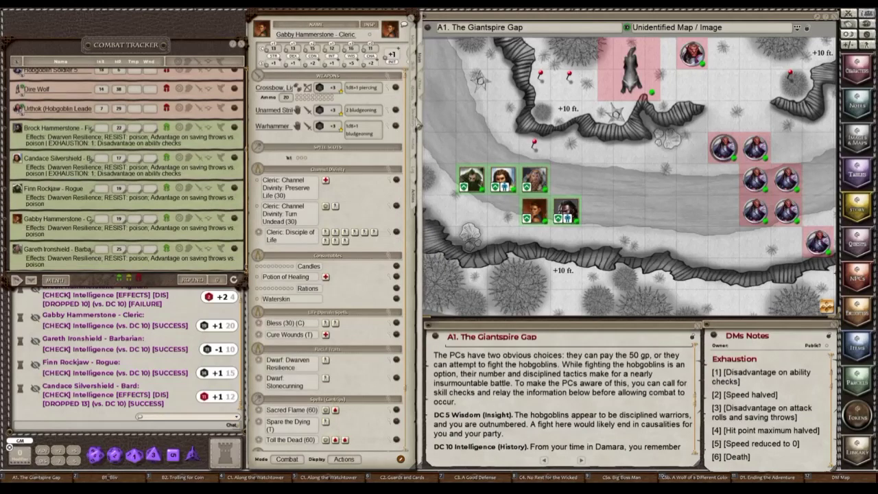
left_click(417, 121)
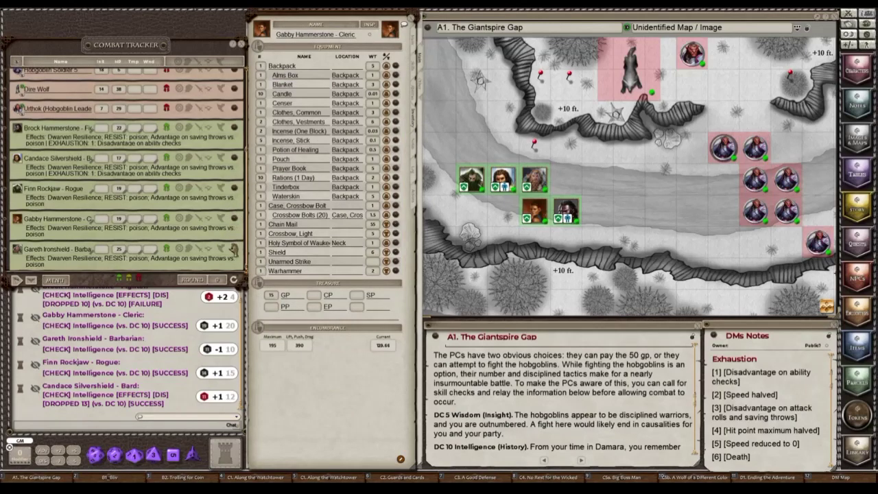
left_click(233, 251)
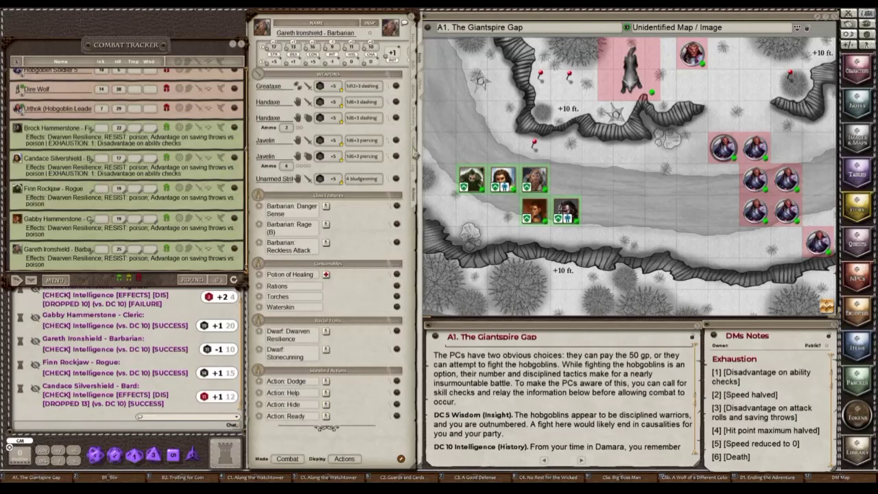
left_click(417, 145)
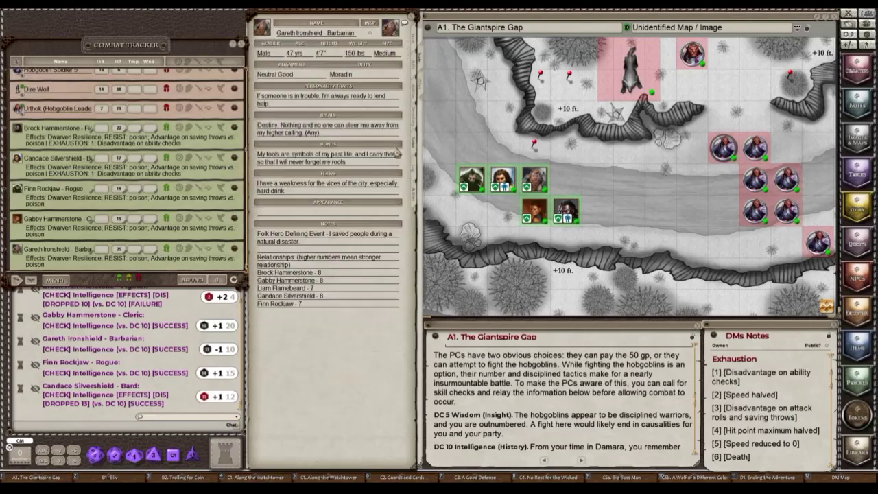
left_click(415, 128)
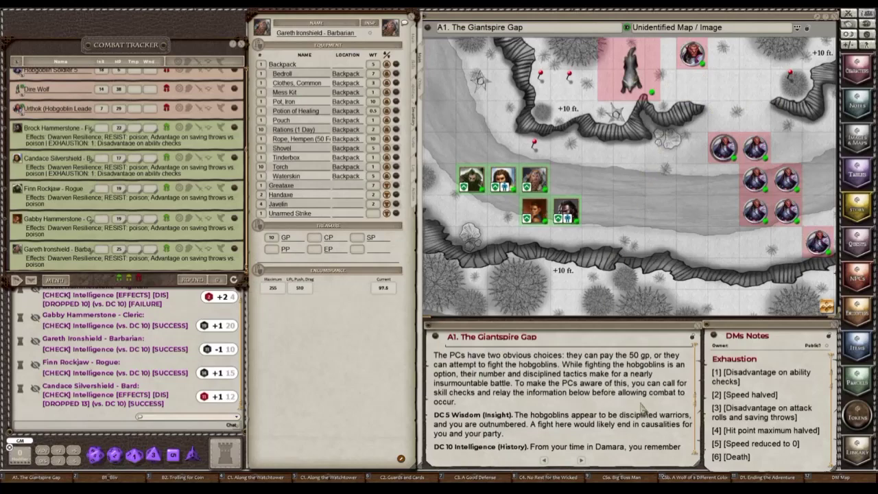
Read the A1 skill check entries through to the text on the hobgoblin leader's response to the toll discrepancy
scroll(628, 398, "down", 1)
scroll(626, 396, "down", 10)
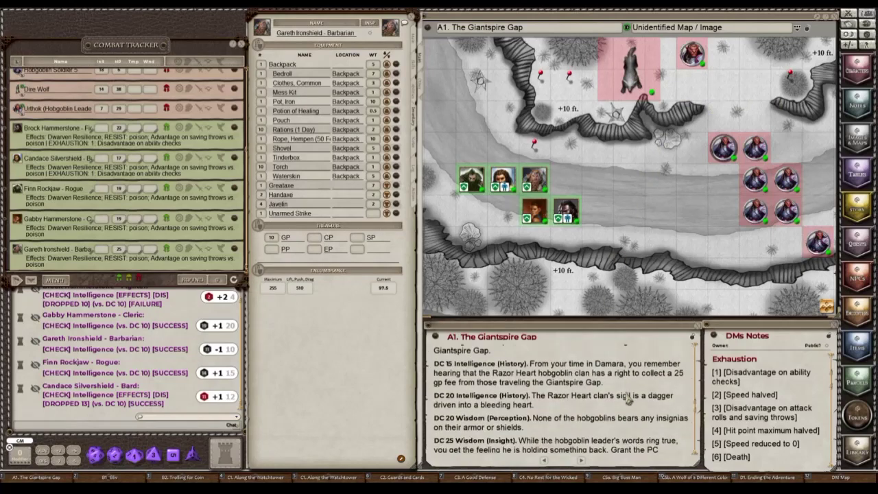
scroll(628, 397, "down", 5)
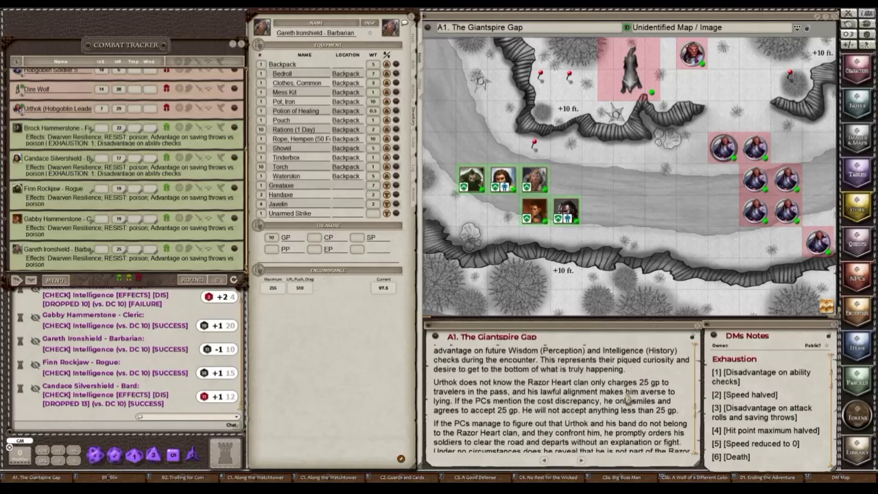
scroll(629, 400, "down", 3)
scroll(629, 399, "up", 3)
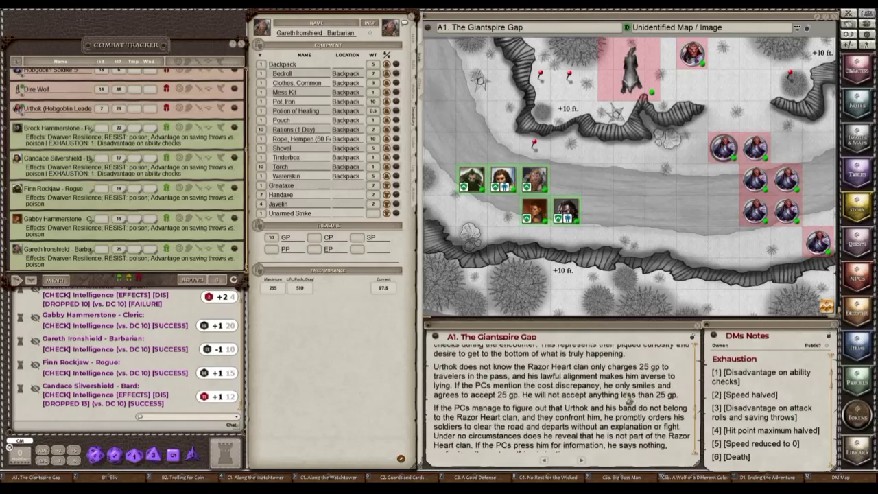
scroll(629, 399, "up", 1)
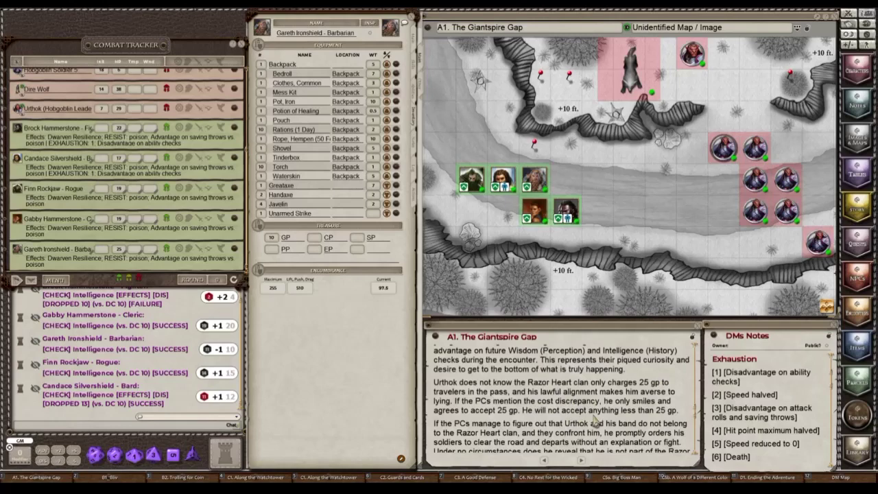
Reread the Intelligence (History), Perception and Insight check entries and the text on confronting the hobgoblin leader about his clan
scroll(595, 424, "up", 5)
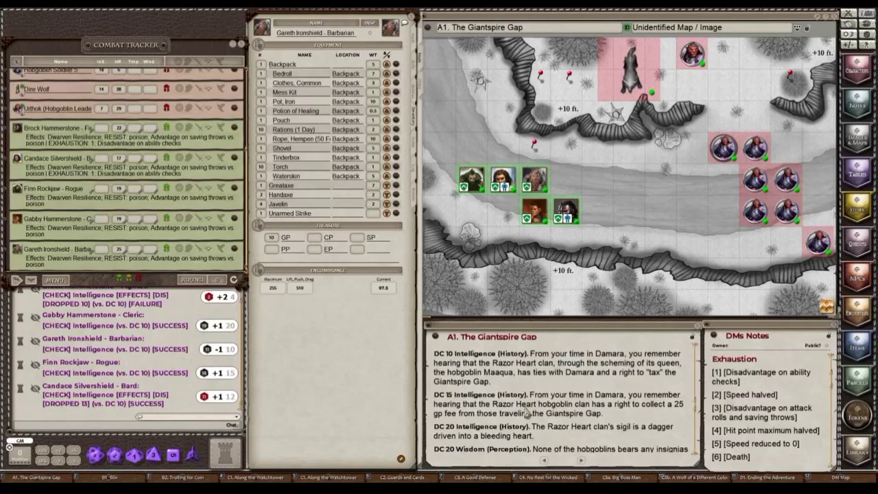
scroll(526, 412, "down", 1)
scroll(526, 412, "down", 2)
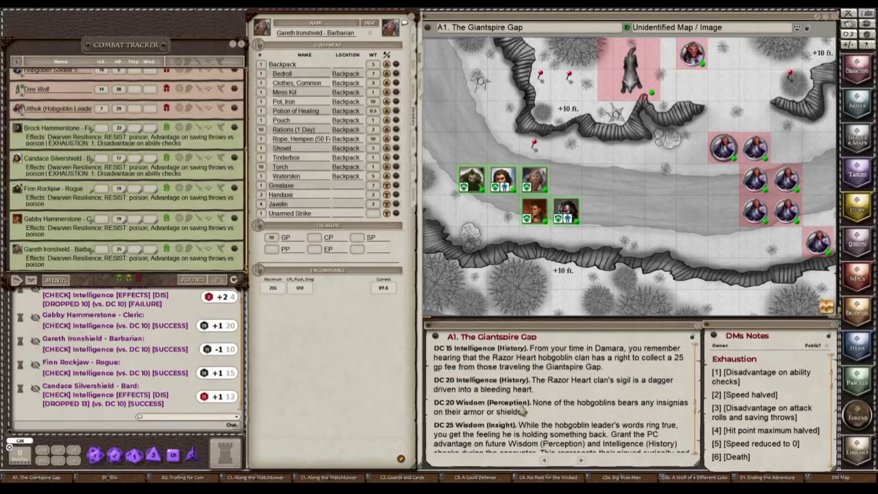
scroll(524, 410, "up", 1)
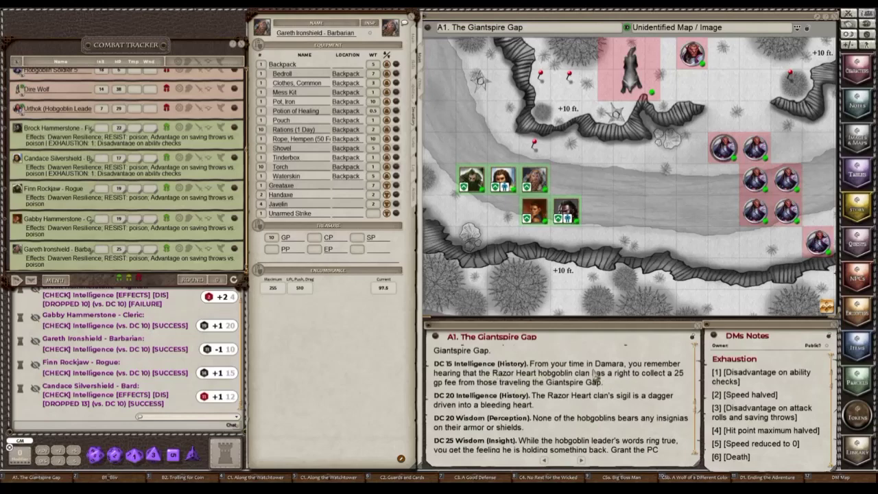
scroll(594, 373, "down", 10)
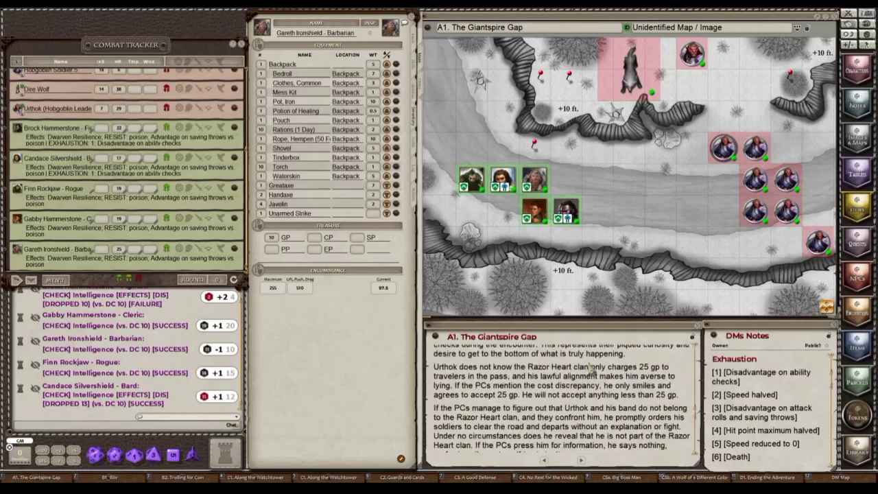
scroll(591, 369, "down", 1)
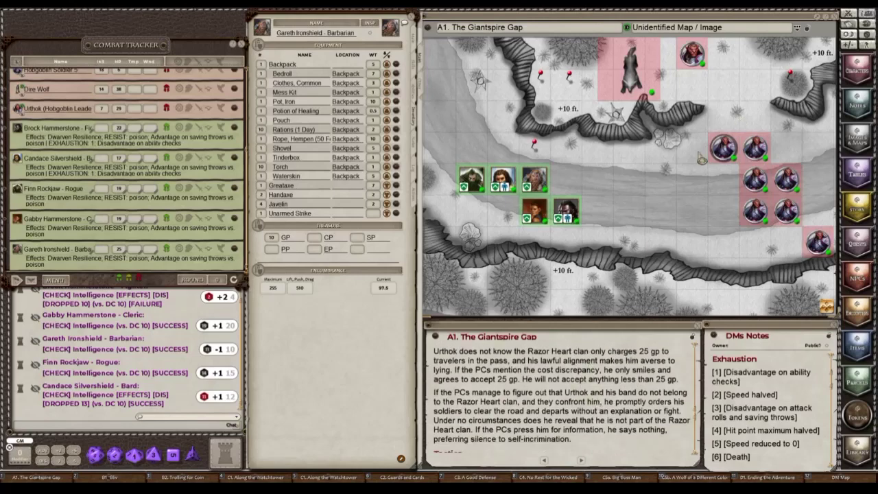
Read the A1 Tactics section on how the hobgoblin soldiers and their mounted leader fight
scroll(612, 385, "down", 6)
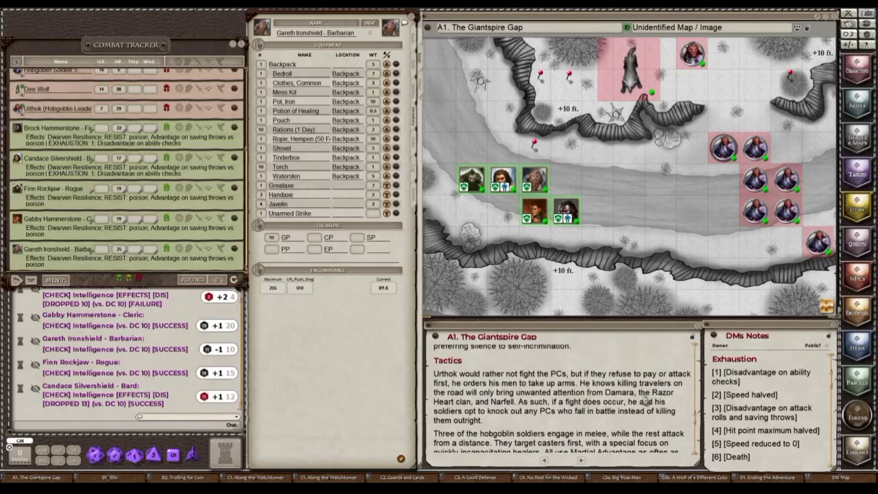
scroll(646, 401, "down", 1)
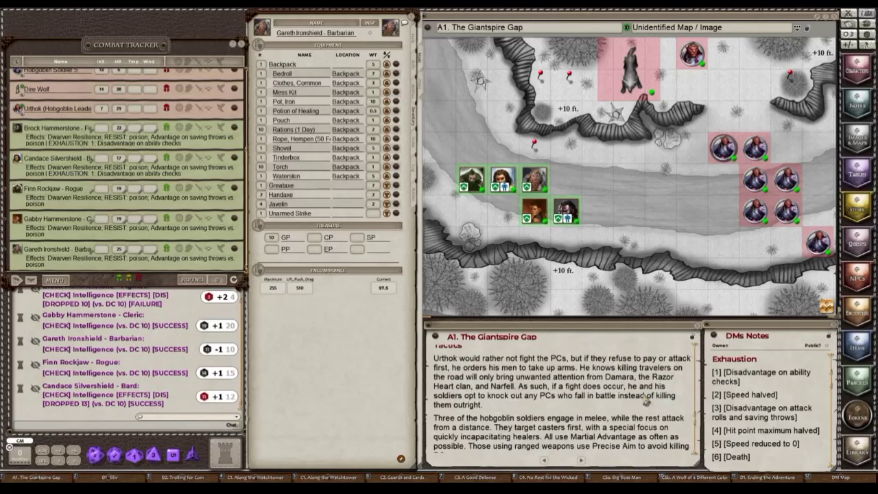
scroll(646, 398, "down", 1)
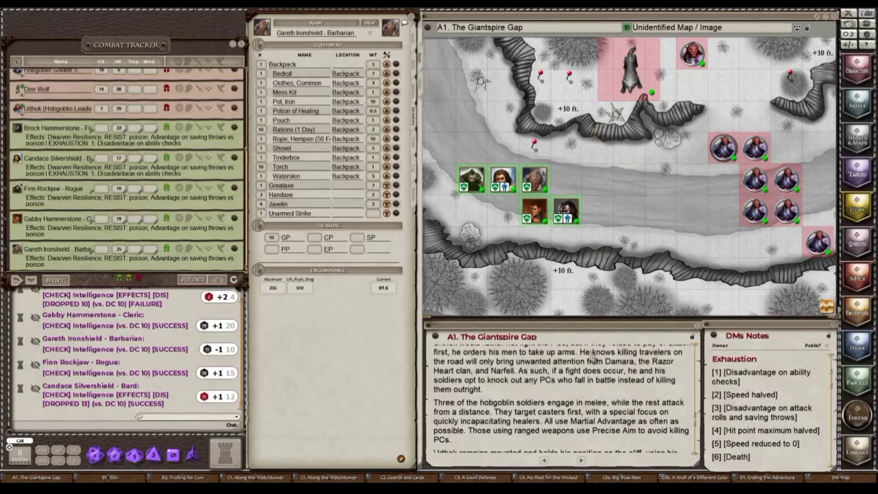
scroll(594, 358, "down", 2)
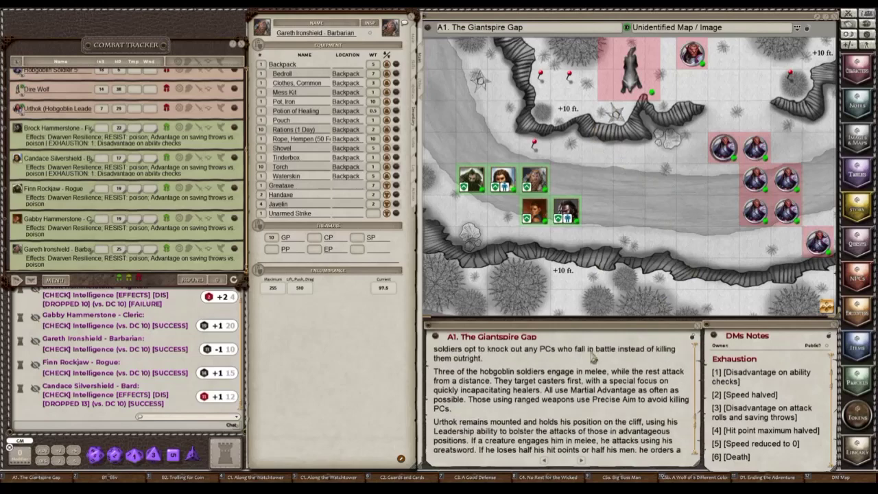
scroll(592, 357, "down", 3)
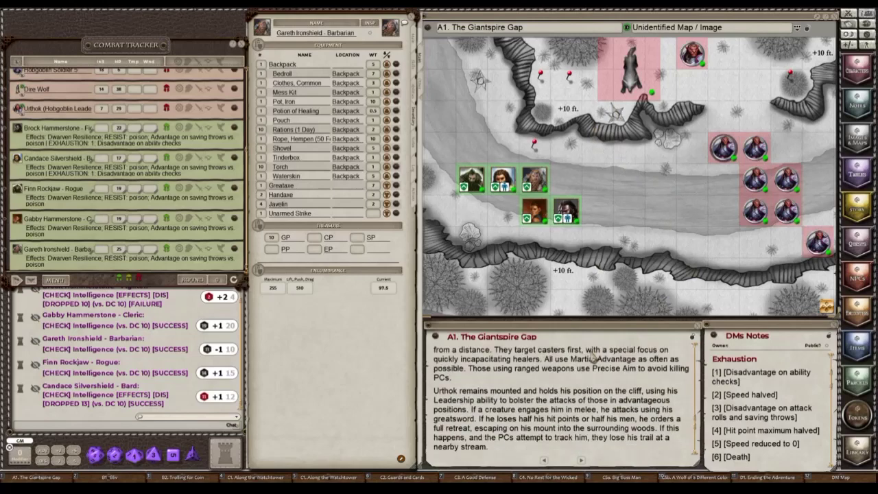
scroll(594, 358, "up", 4)
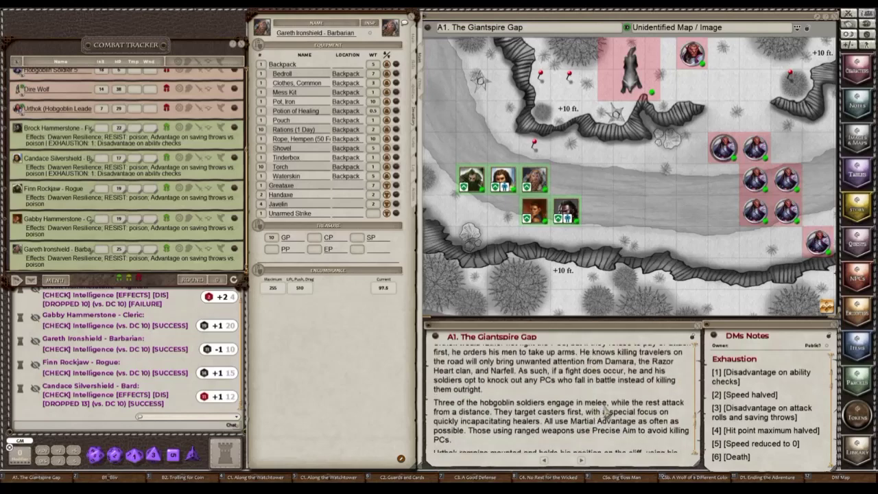
scroll(607, 412, "down", 3)
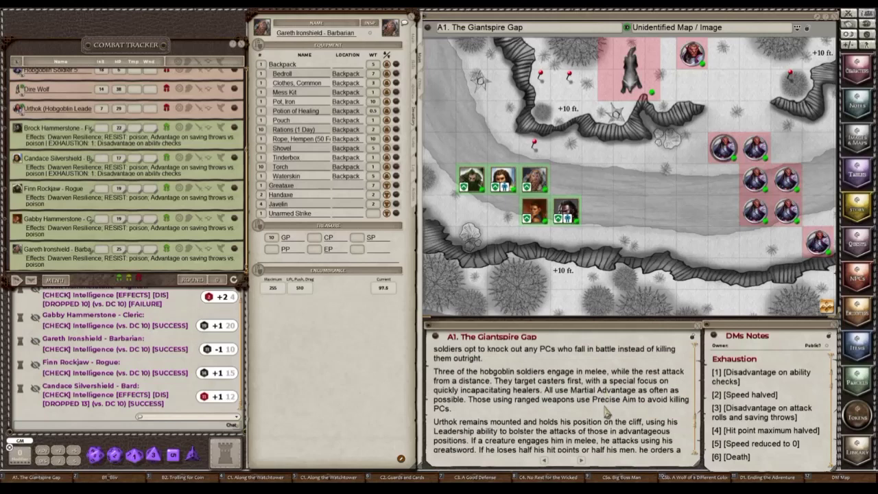
Open the A1a Left Behind parcel from the map pin east of the hobgoblins, inspect its items and close it
left_click_drag(829, 314, 743, 314)
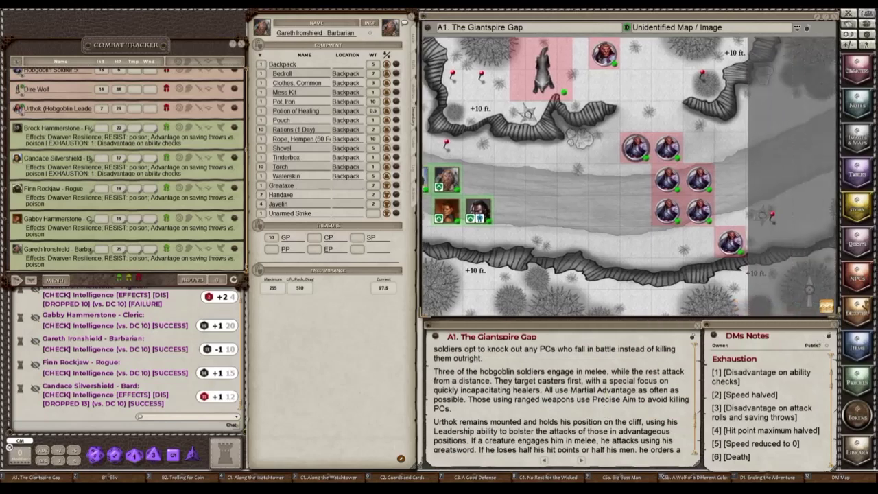
left_click_drag(763, 214, 845, 215)
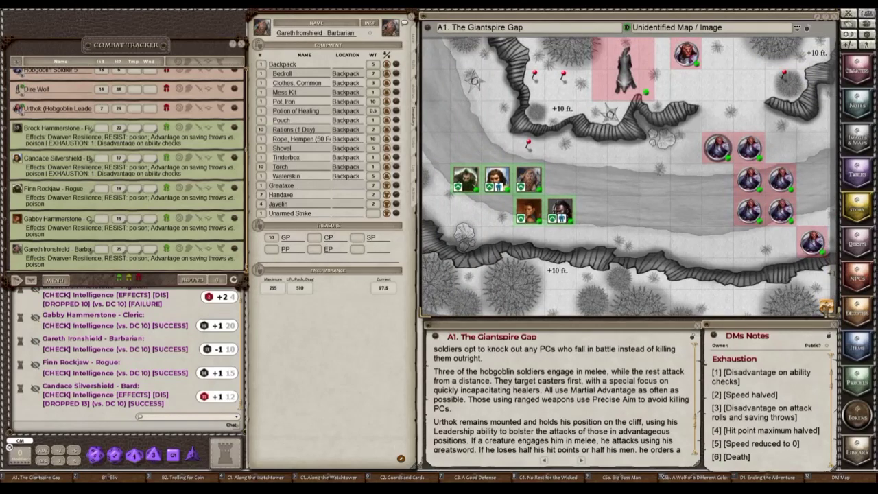
left_click_drag(852, 218, 792, 218)
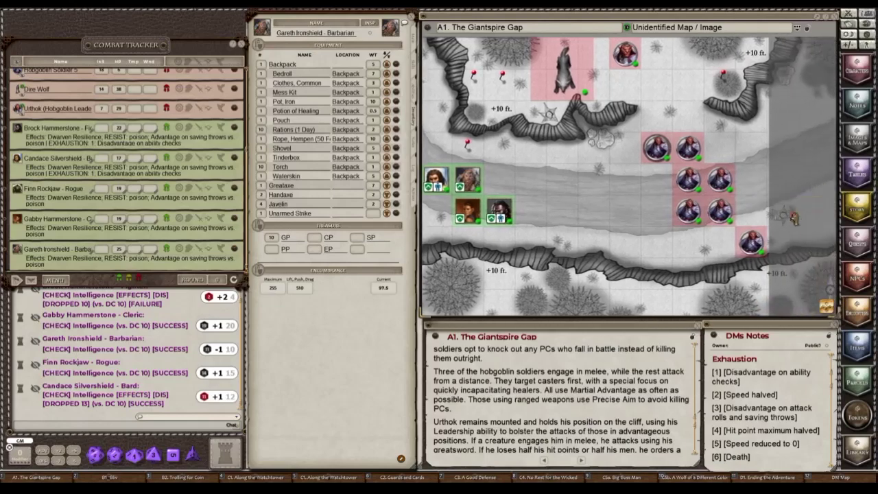
double_click(793, 217)
left_click_drag(326, 235, 224, 218)
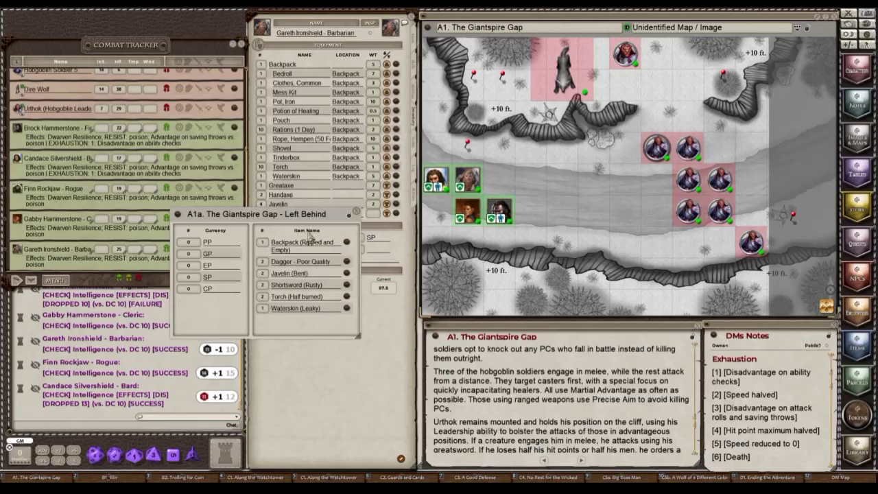
left_click(356, 212)
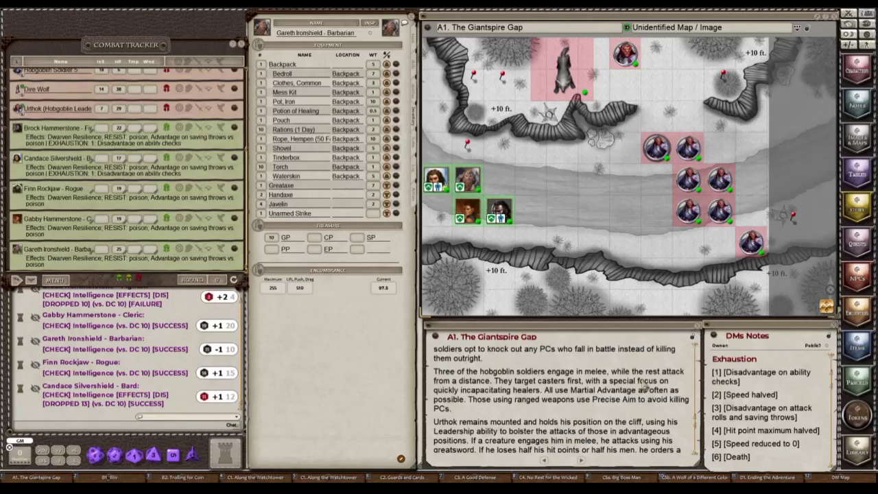
Read the A1 General Features, Treasure and Awarding XP sections, including the Roleplay XP awards
scroll(645, 381, "down", 9)
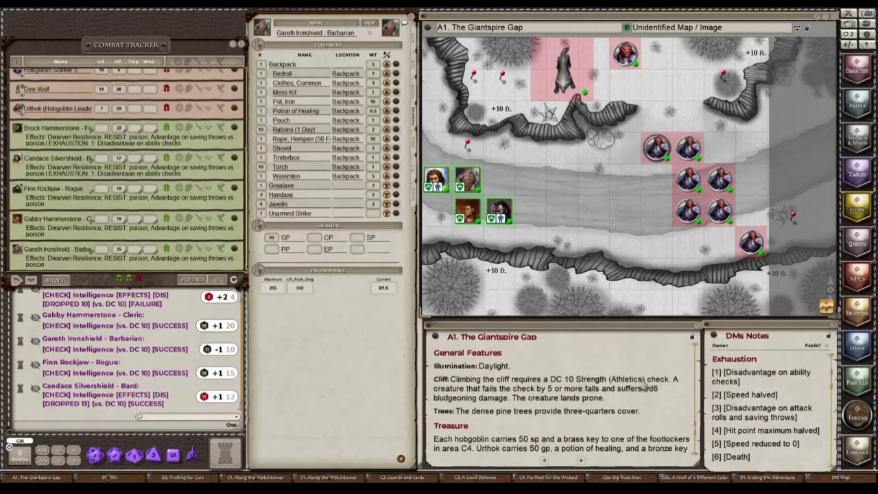
scroll(646, 386, "down", 5)
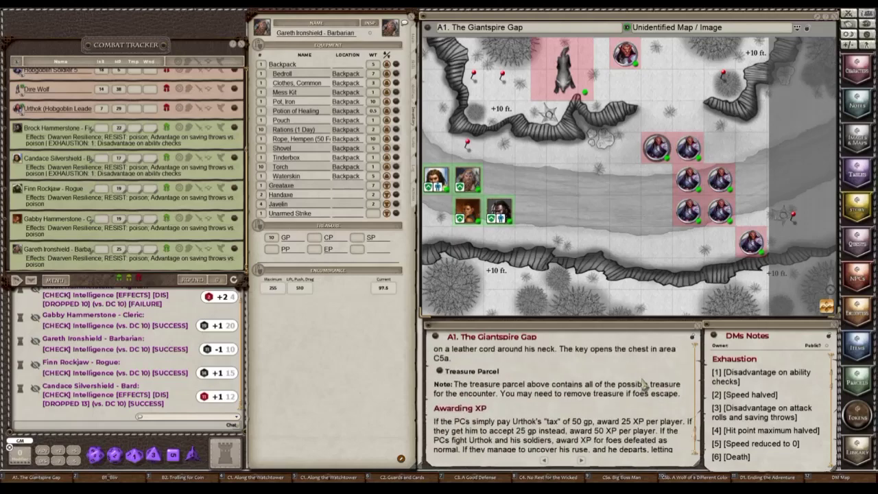
scroll(644, 384, "down", 3)
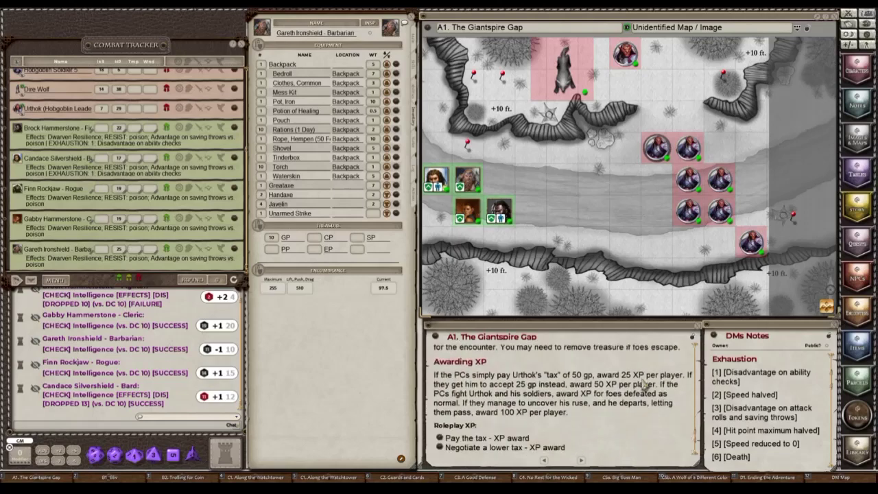
scroll(587, 401, "down", 1)
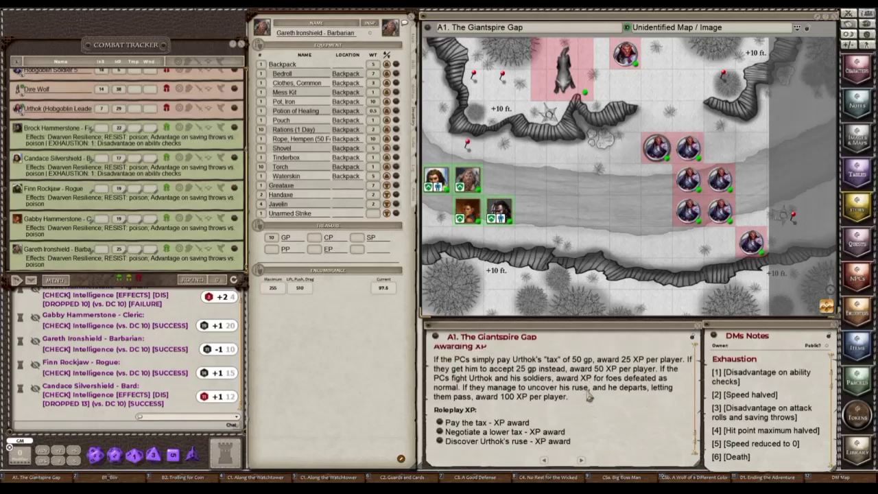
scroll(588, 391, "up", 3)
scroll(587, 392, "down", 6)
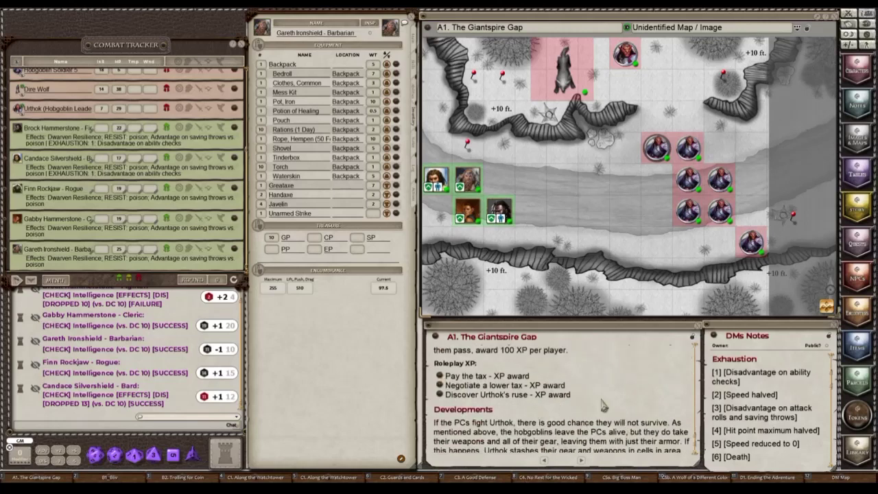
scroll(602, 405, "up", 3)
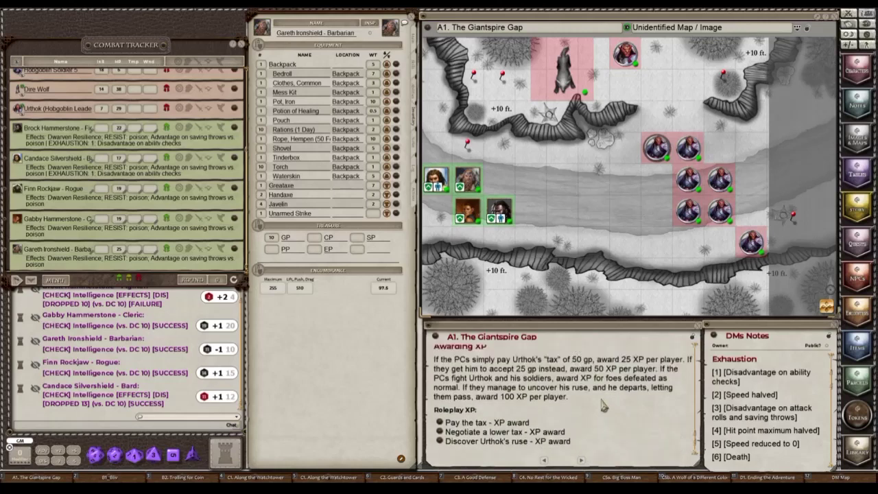
scroll(602, 405, "down", 1)
scroll(601, 405, "down", 1)
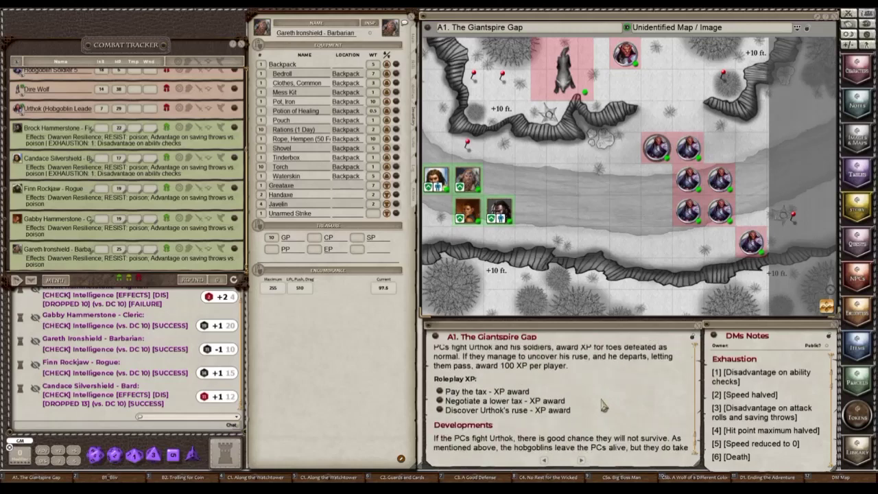
Read the A1 Developments and Continuing the Adventure text and find the A1 loading links in the DMs Notes
scroll(602, 406, "down", 5)
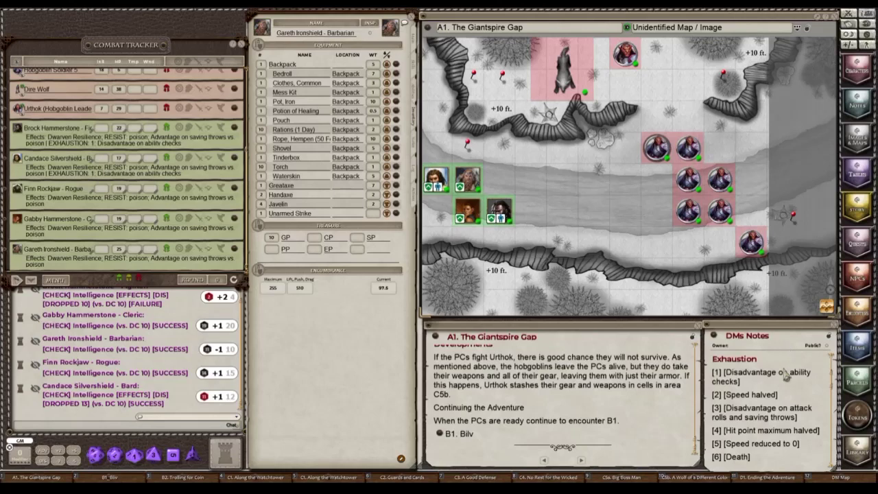
scroll(782, 450, "down", 2)
scroll(781, 439, "down", 2)
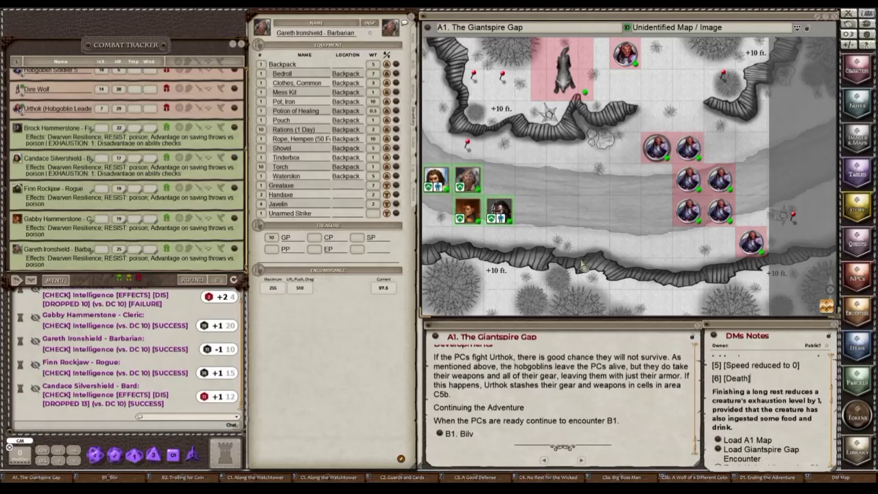